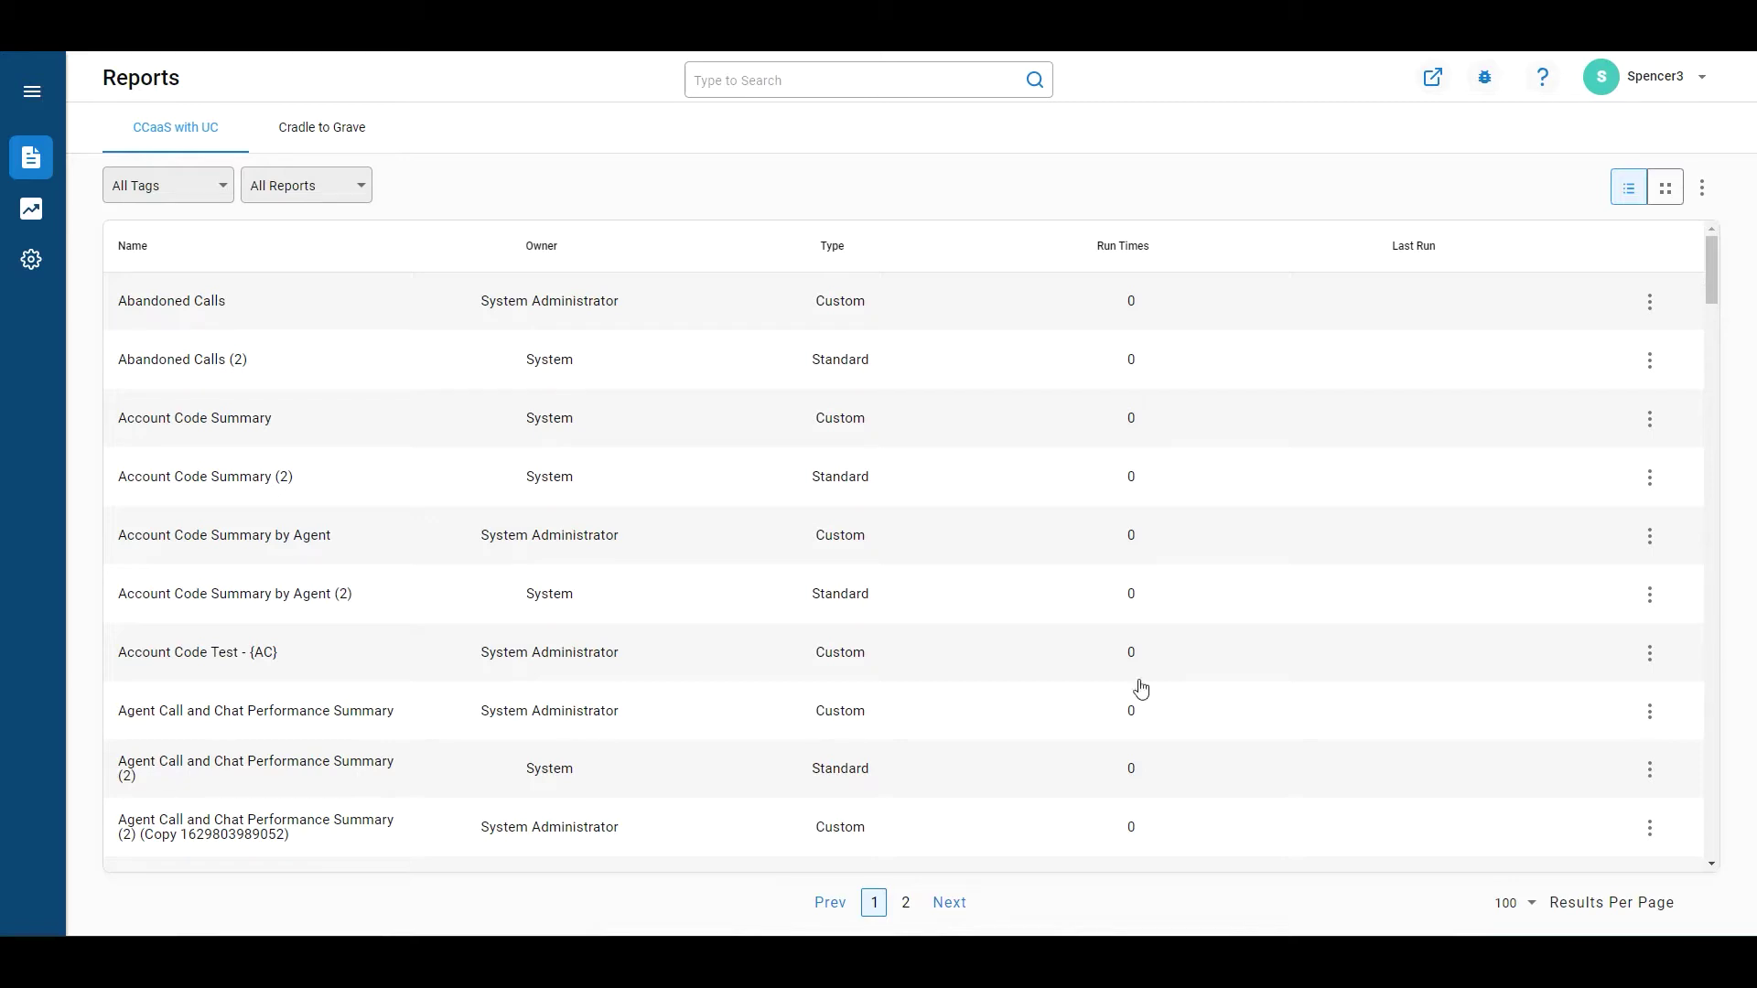
# Open the real-time Supervisor View and set its agent filter to display offline agents.
pyautogui.moveTo(34, 213)
pyautogui.click(117, 267)
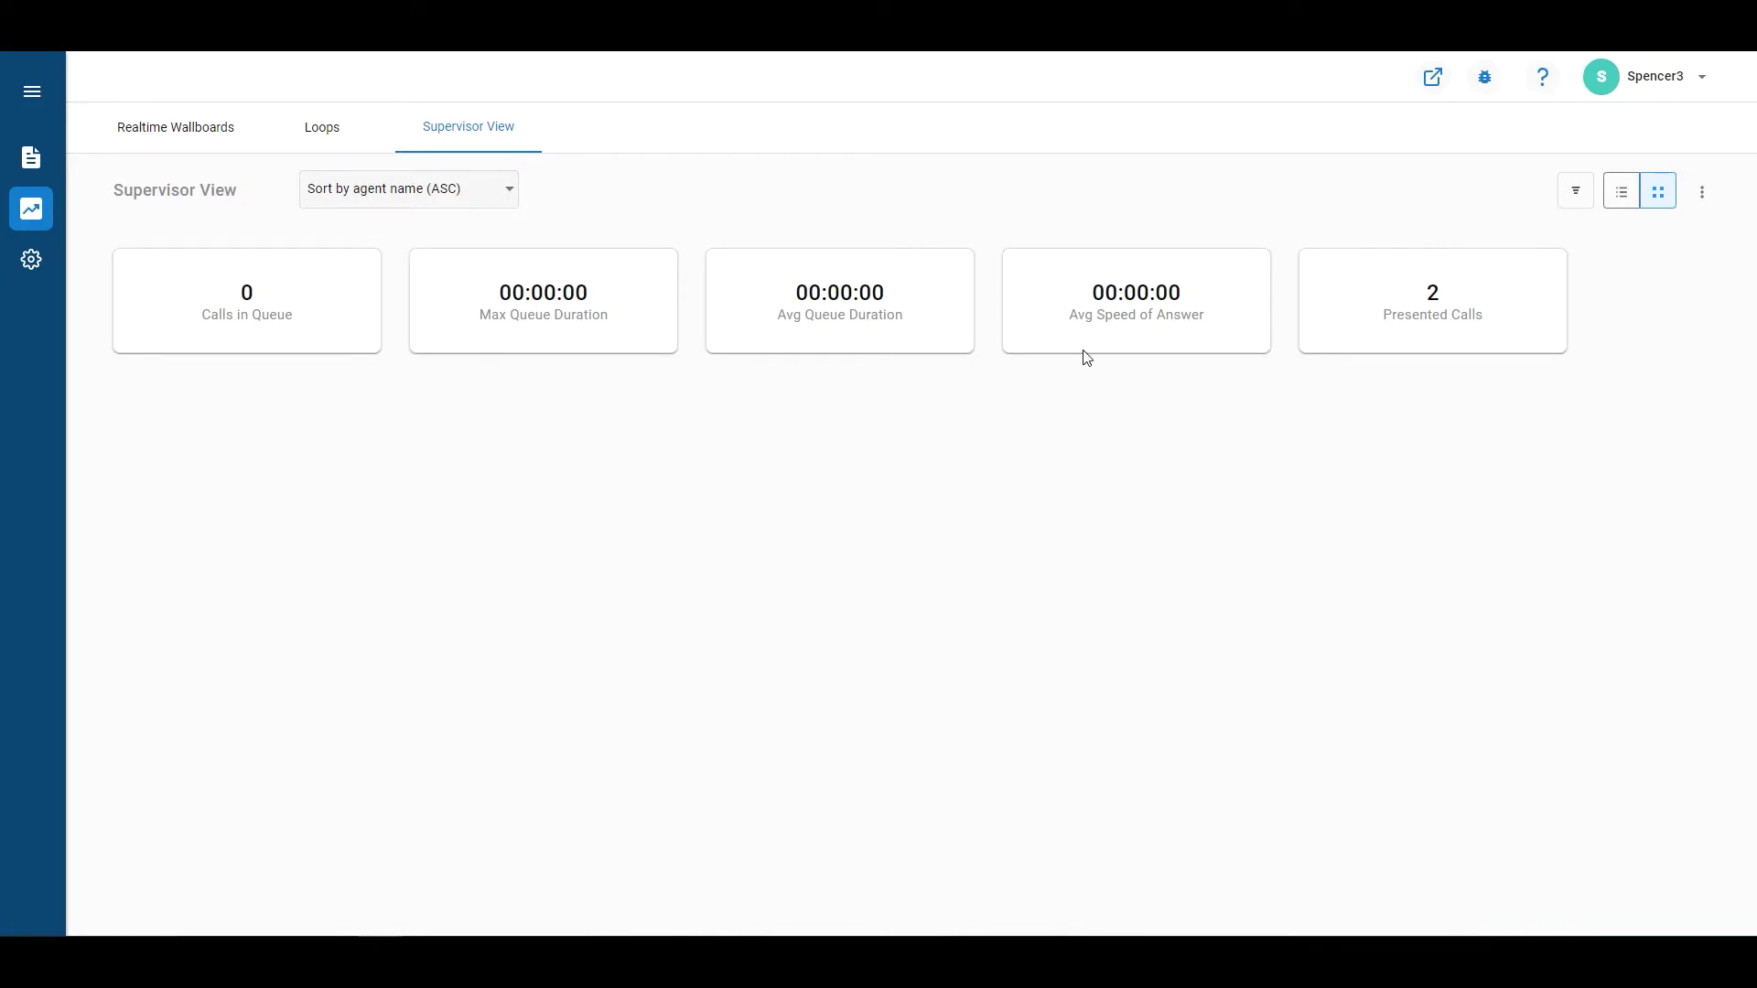
pyautogui.click(1574, 191)
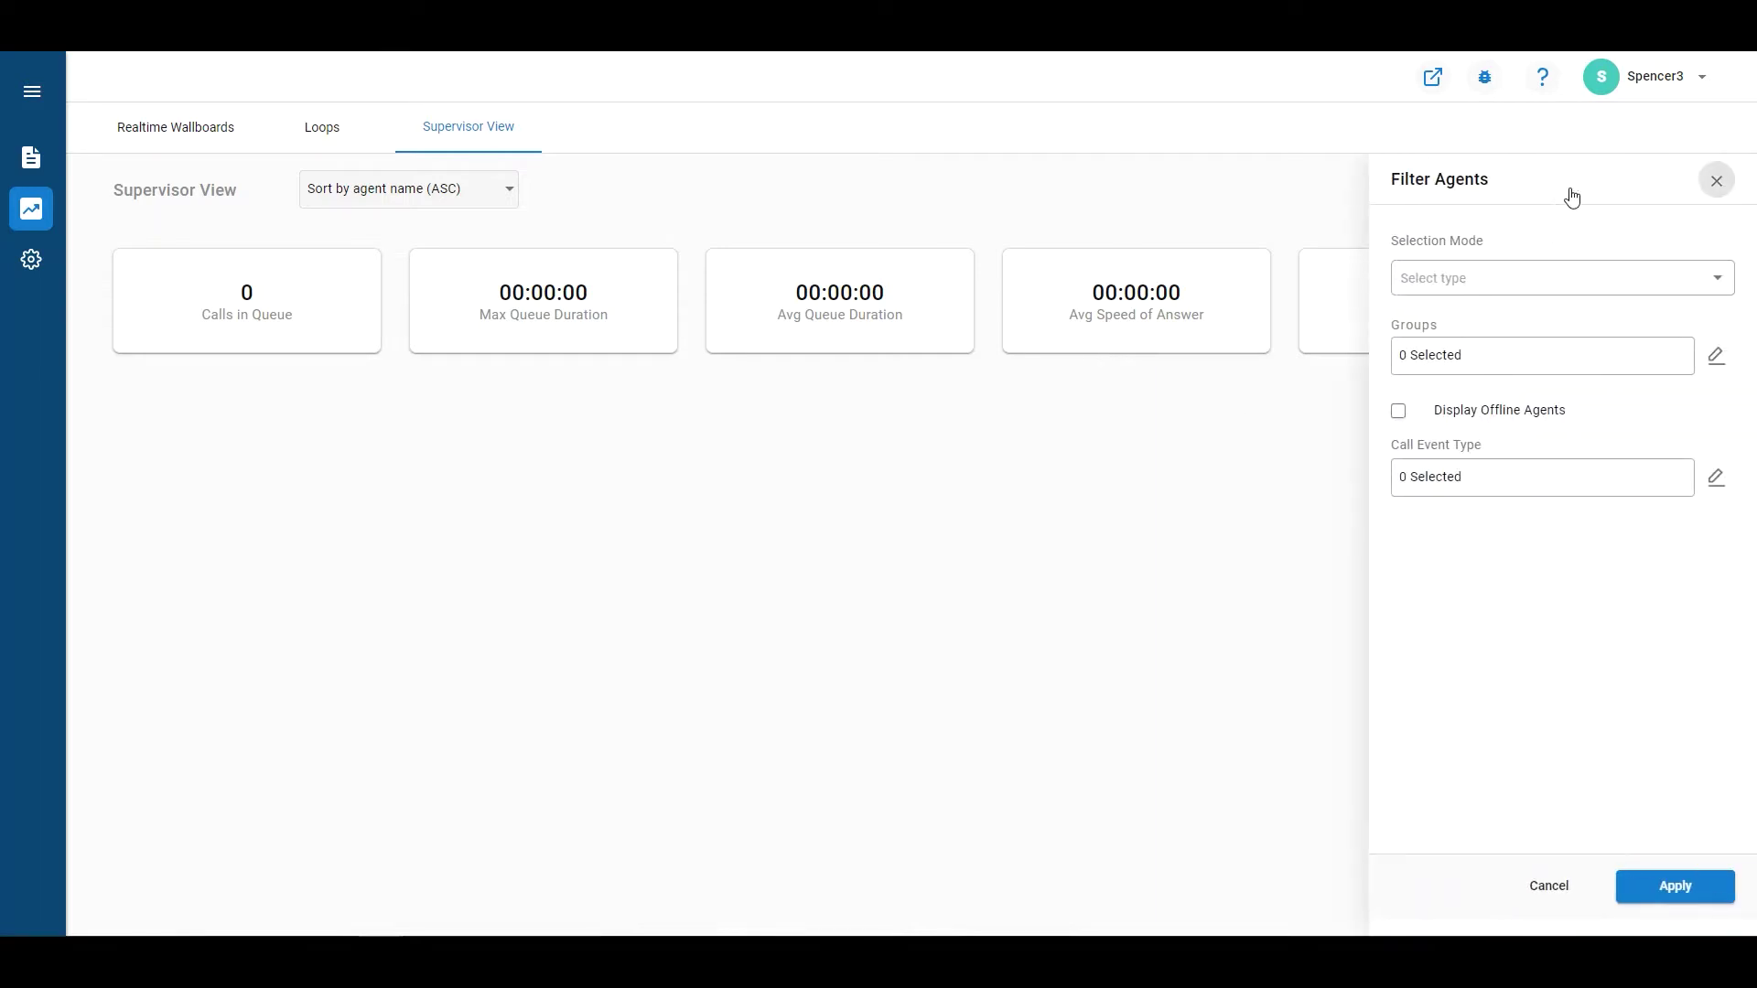
pyautogui.click(1399, 411)
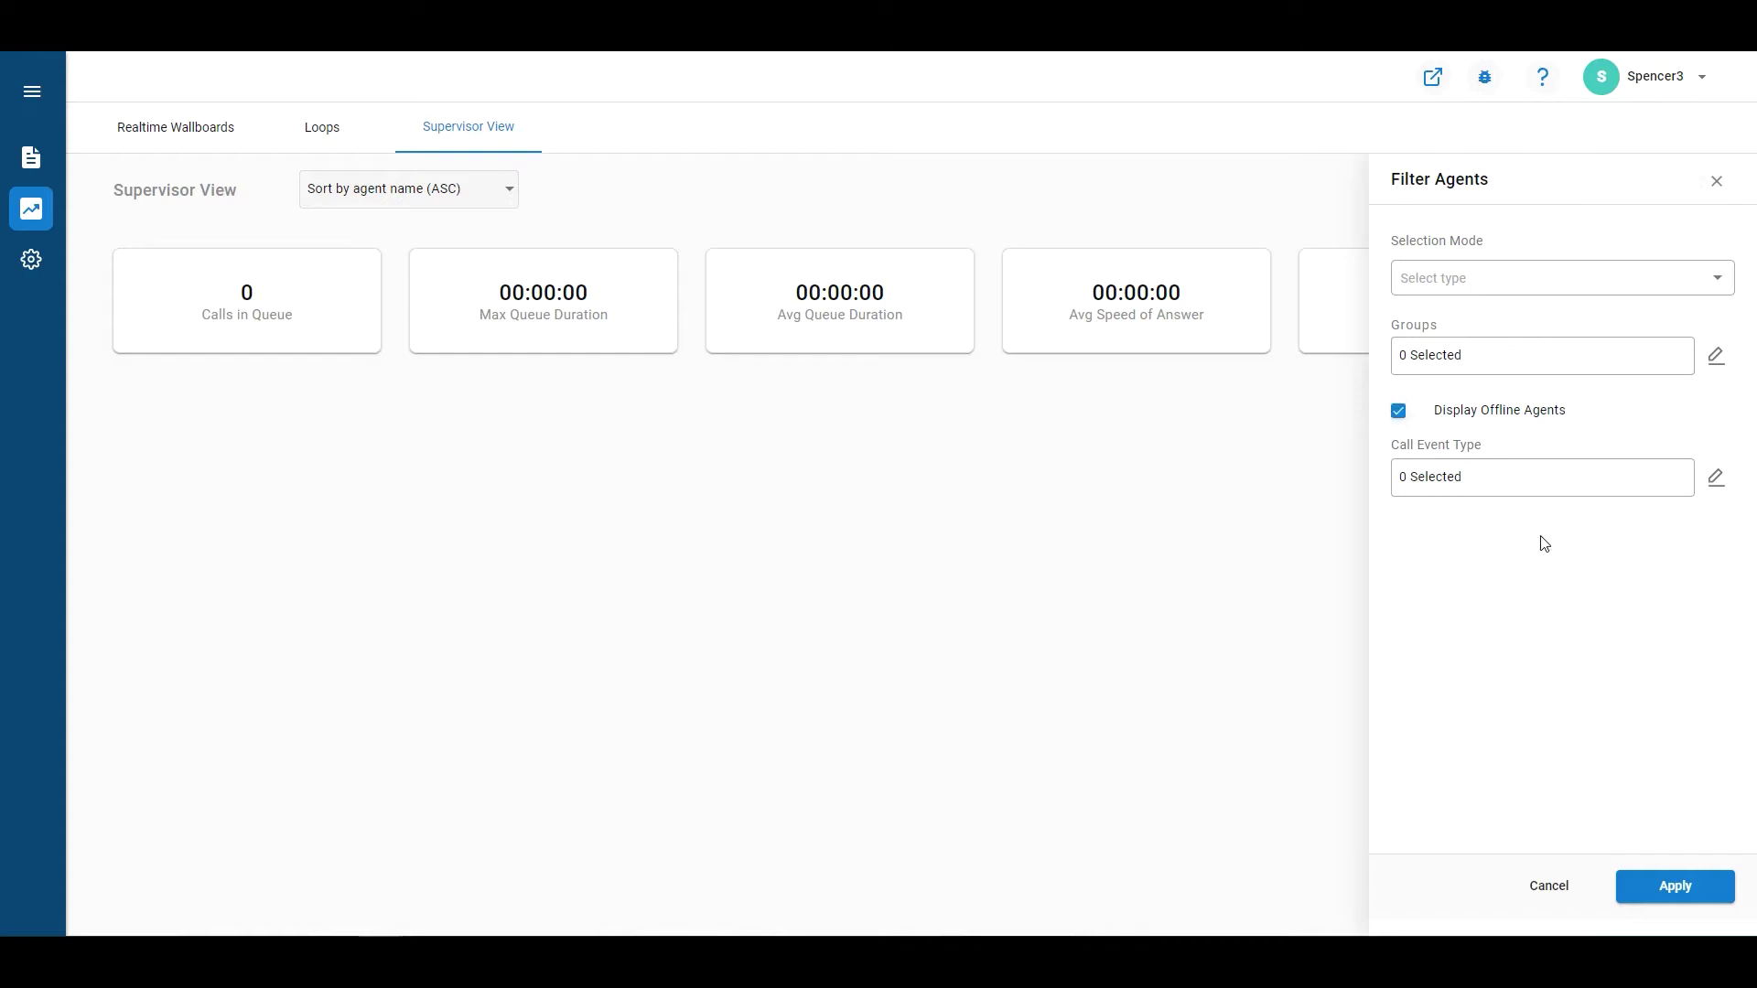
pyautogui.click(1667, 883)
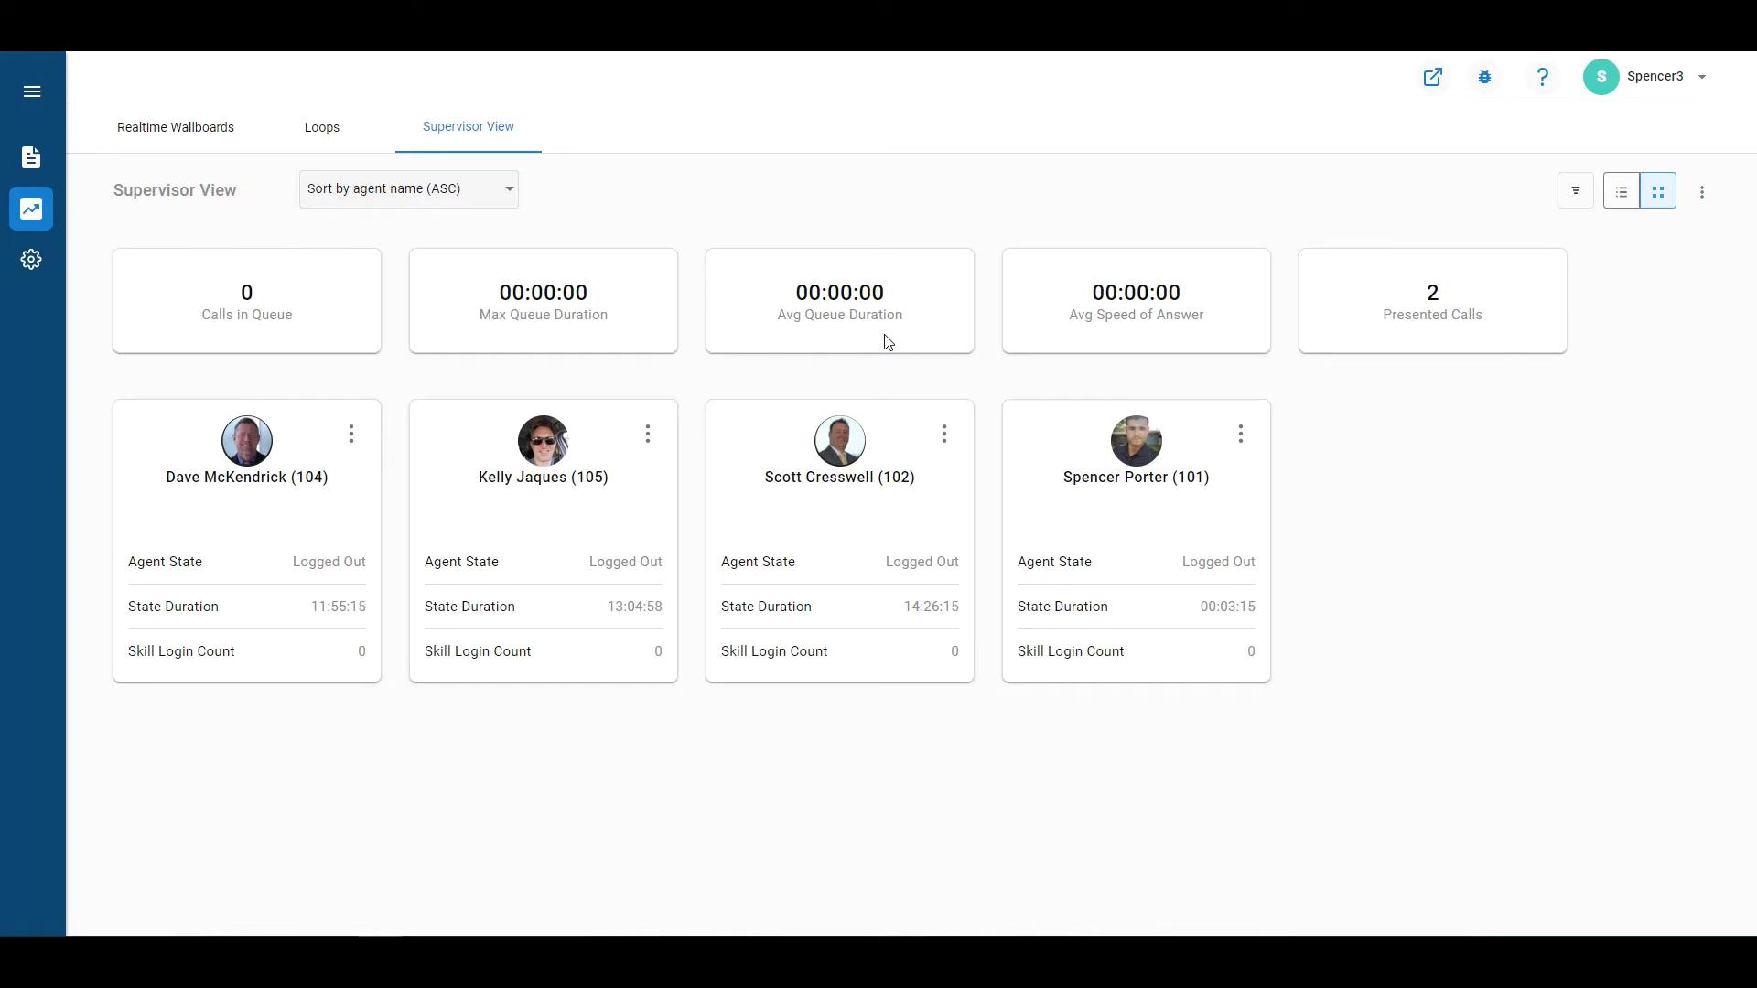
# Add the Abandoned Call Count metric to the Supervisor View's summary metrics with its default settings and apply the changes.
pyautogui.click(1700, 194)
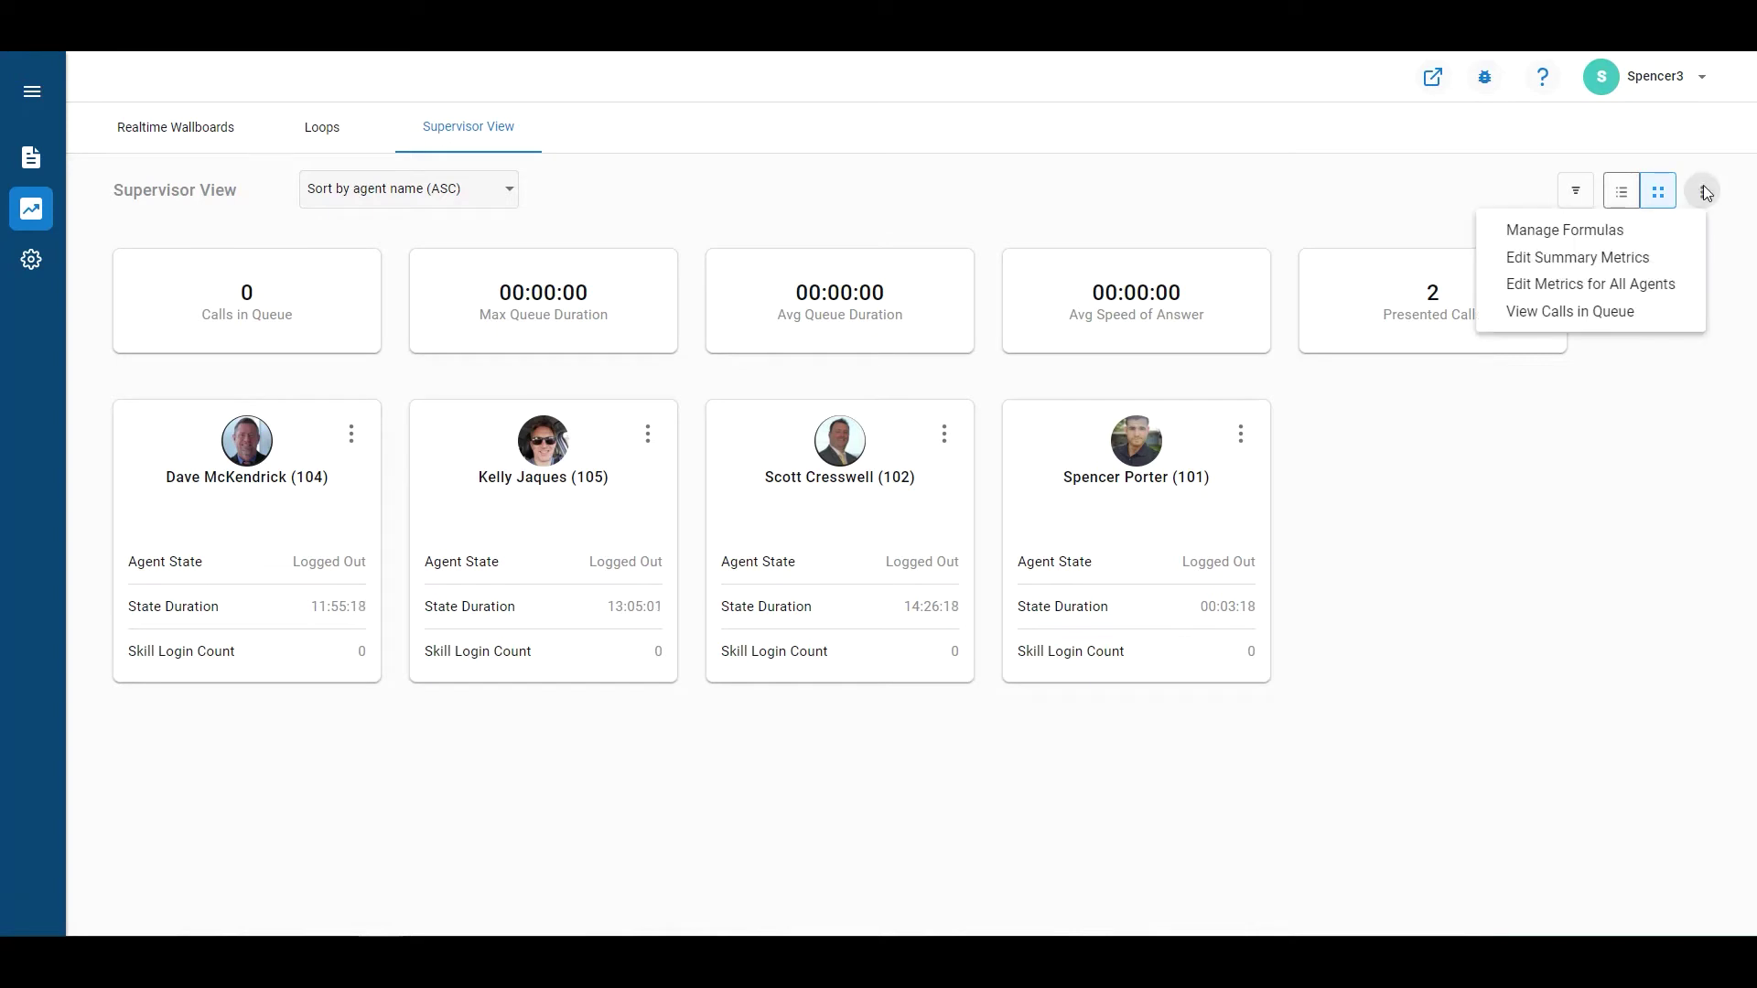
pyautogui.click(1597, 259)
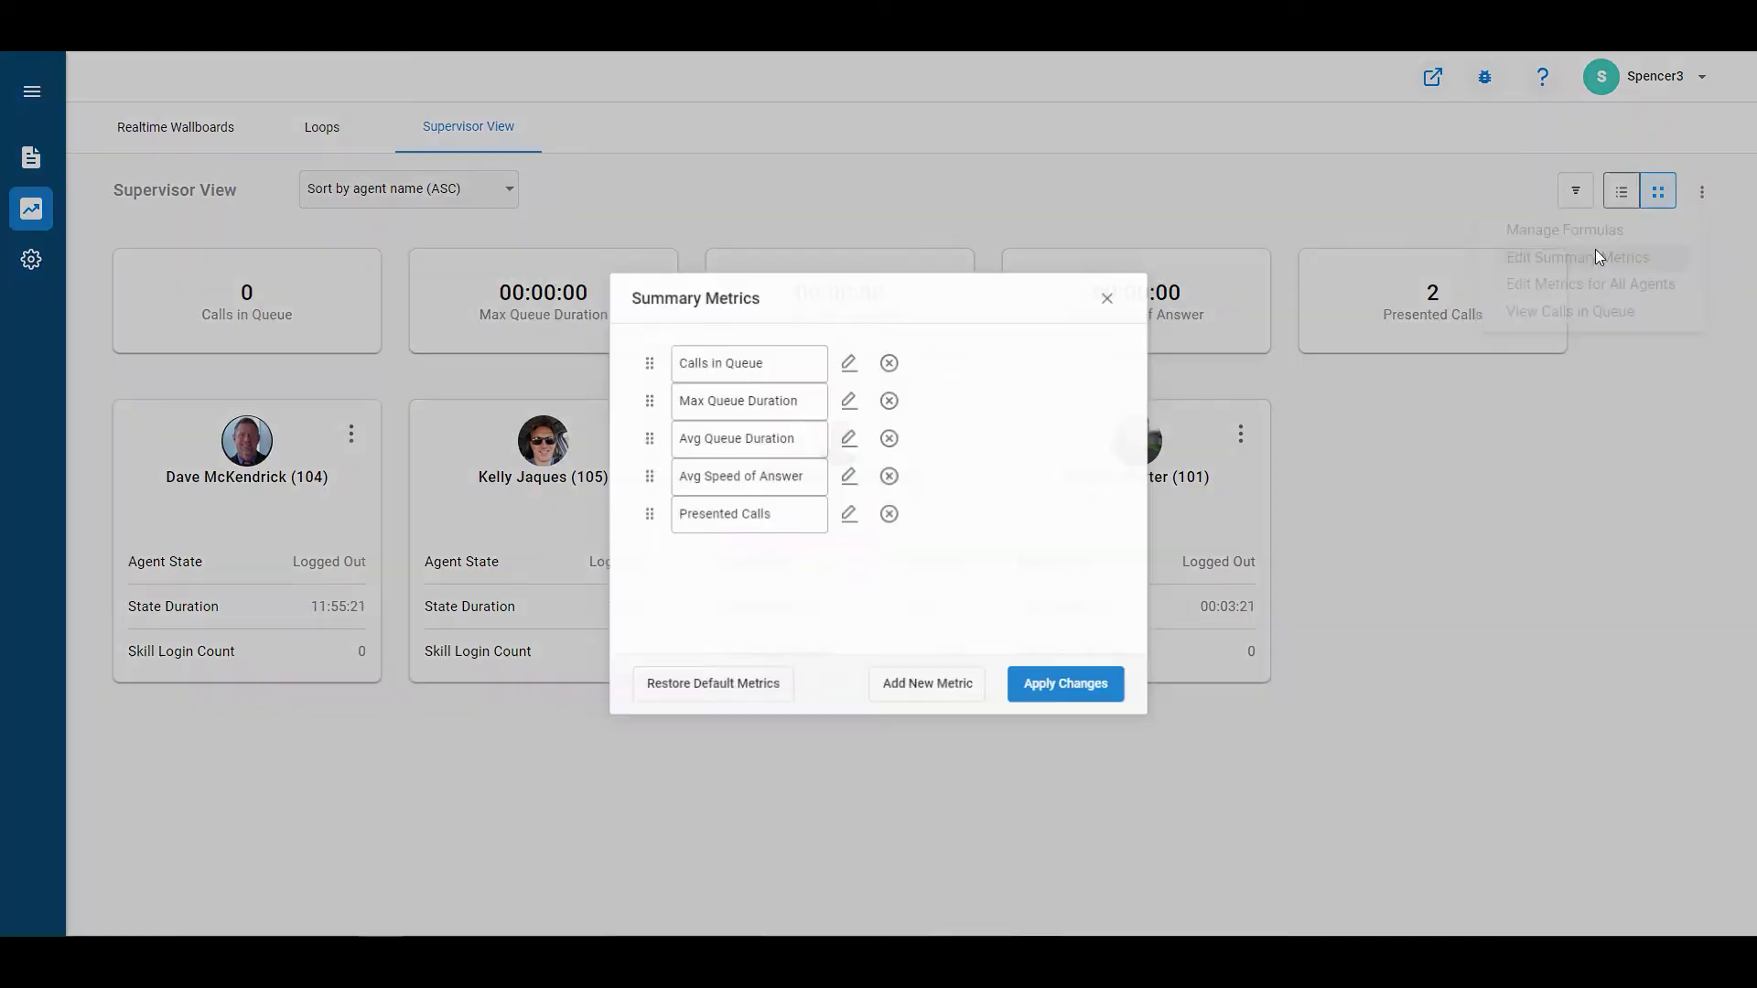
pyautogui.click(926, 694)
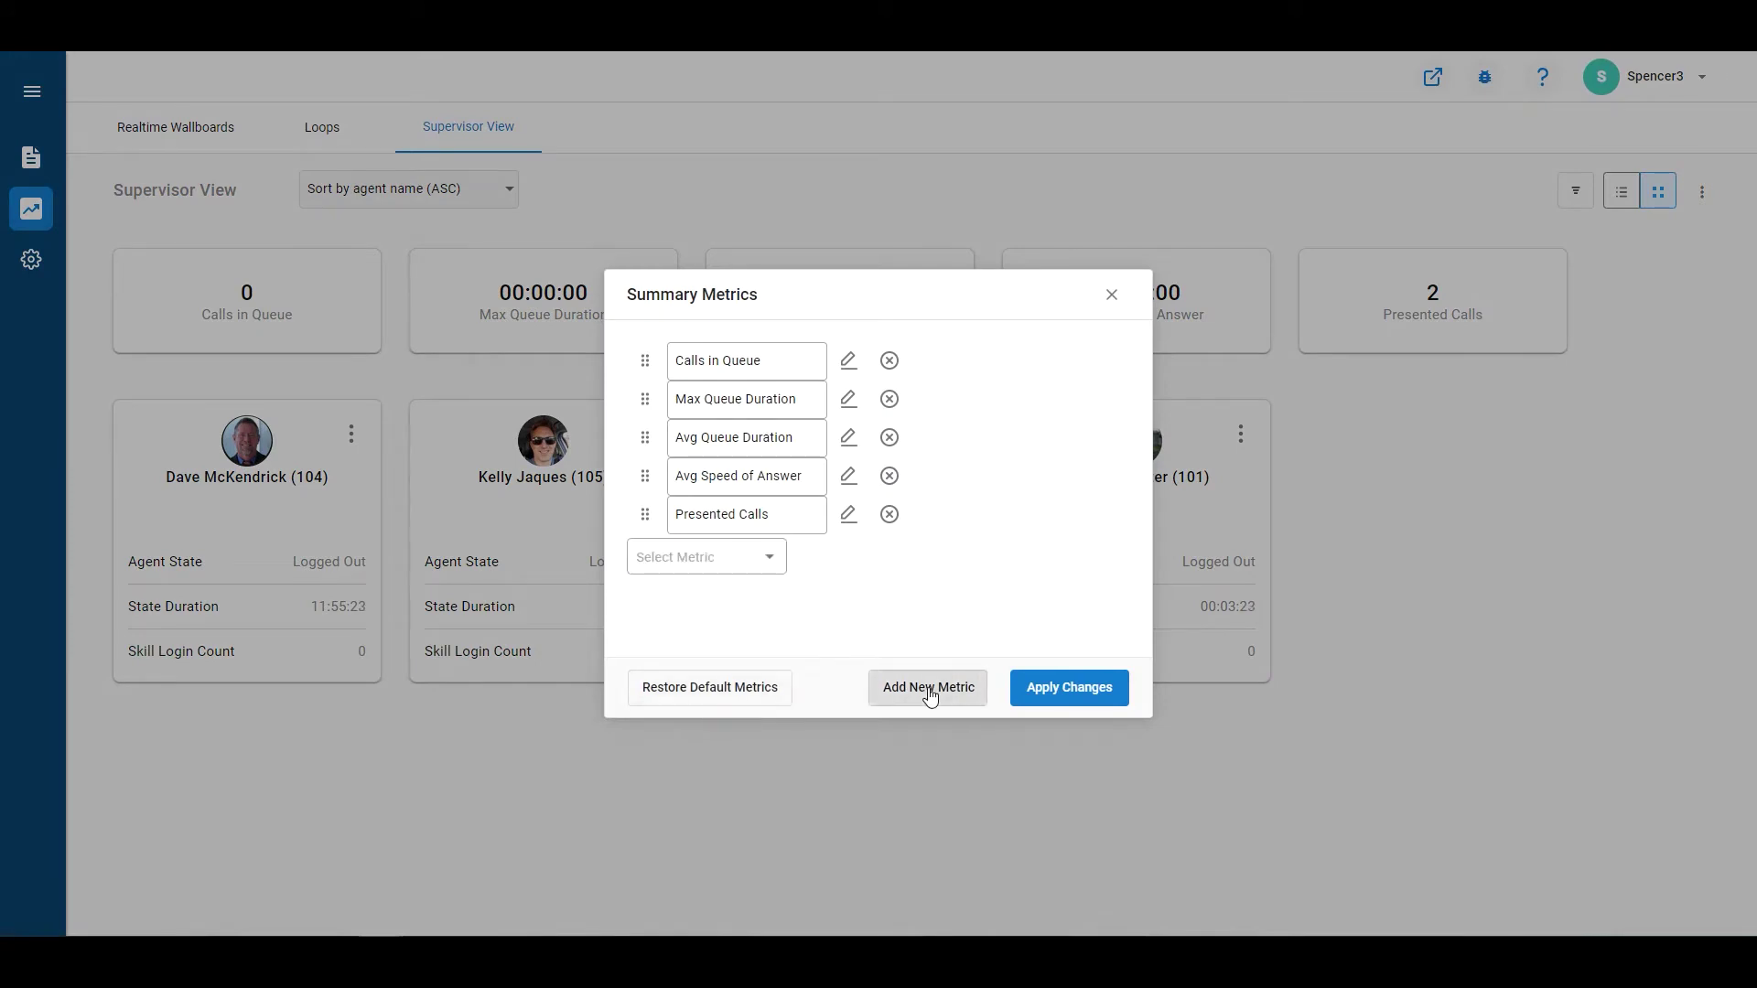
pyautogui.click(739, 570)
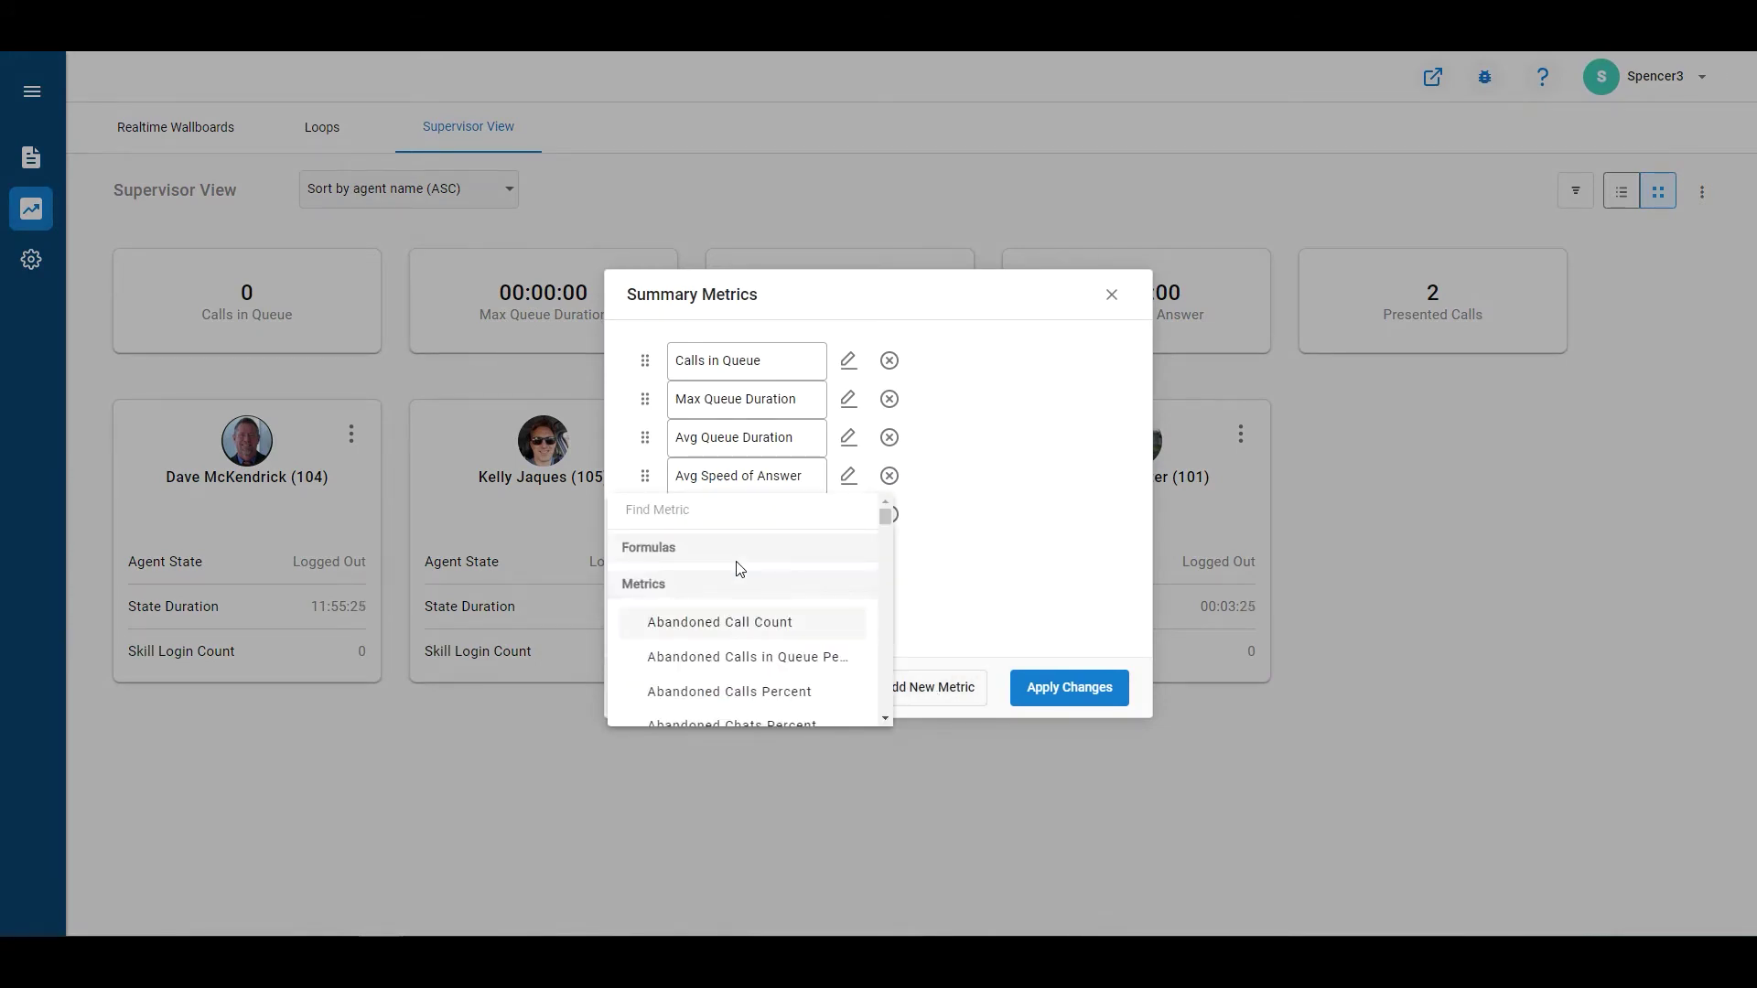
pyautogui.click(717, 622)
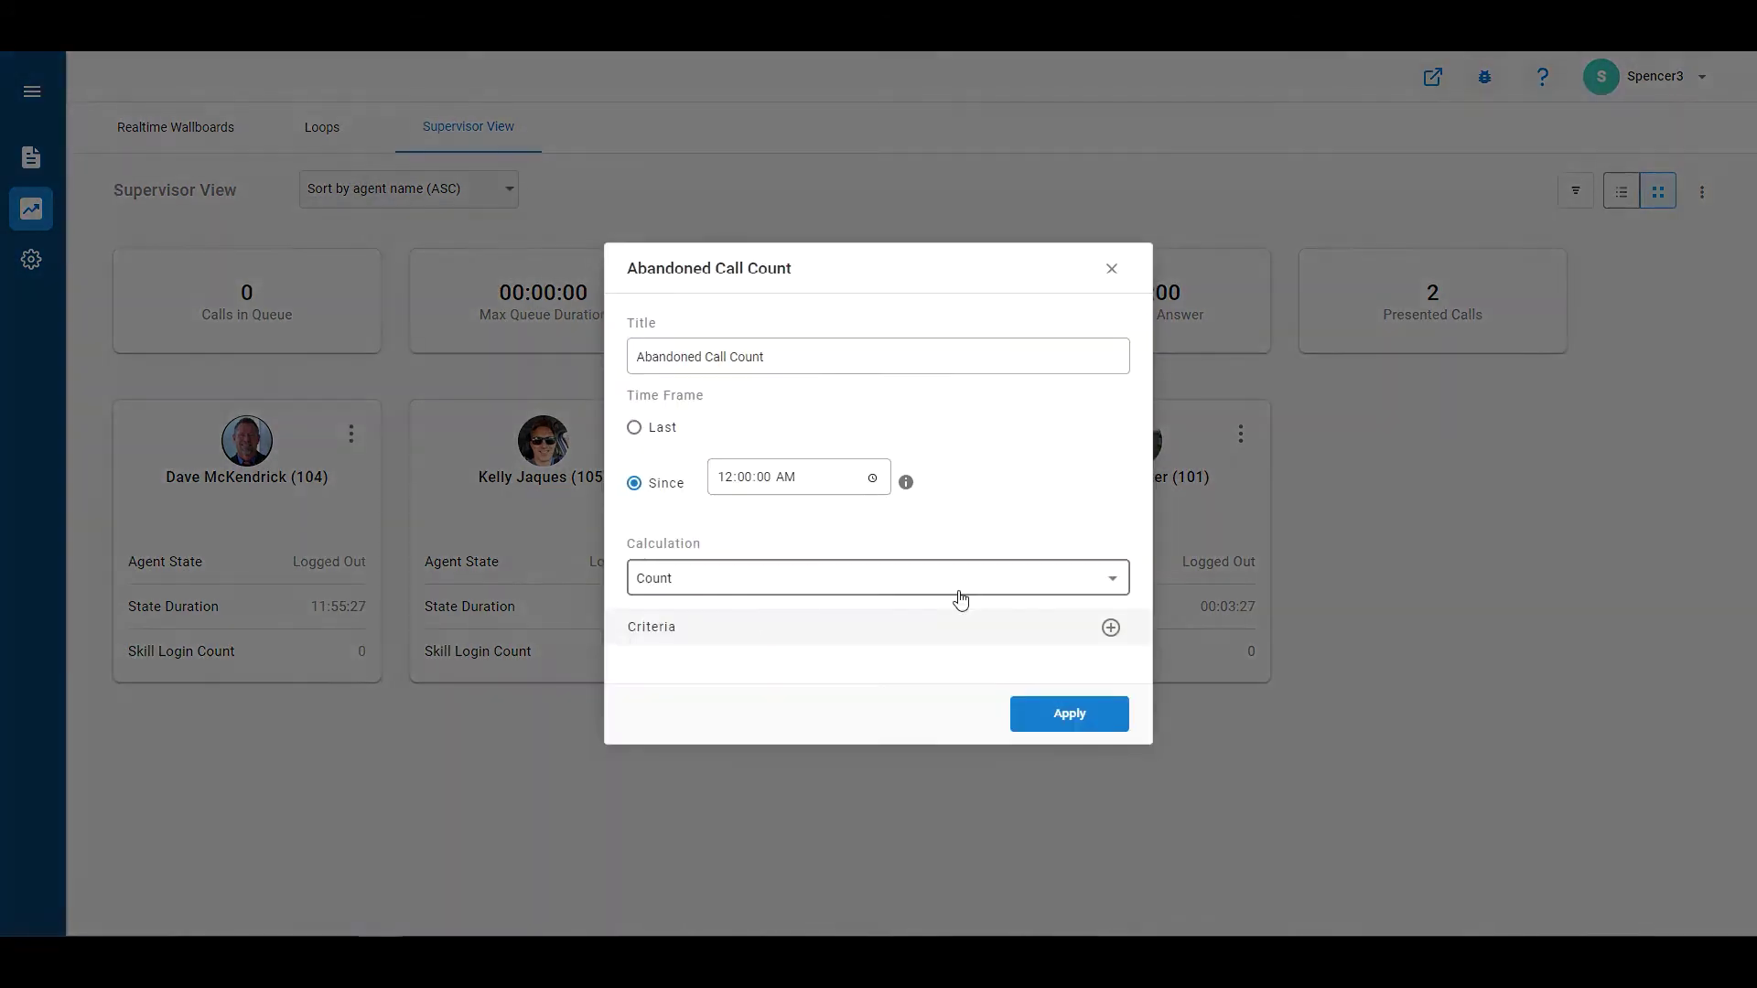
pyautogui.click(1070, 715)
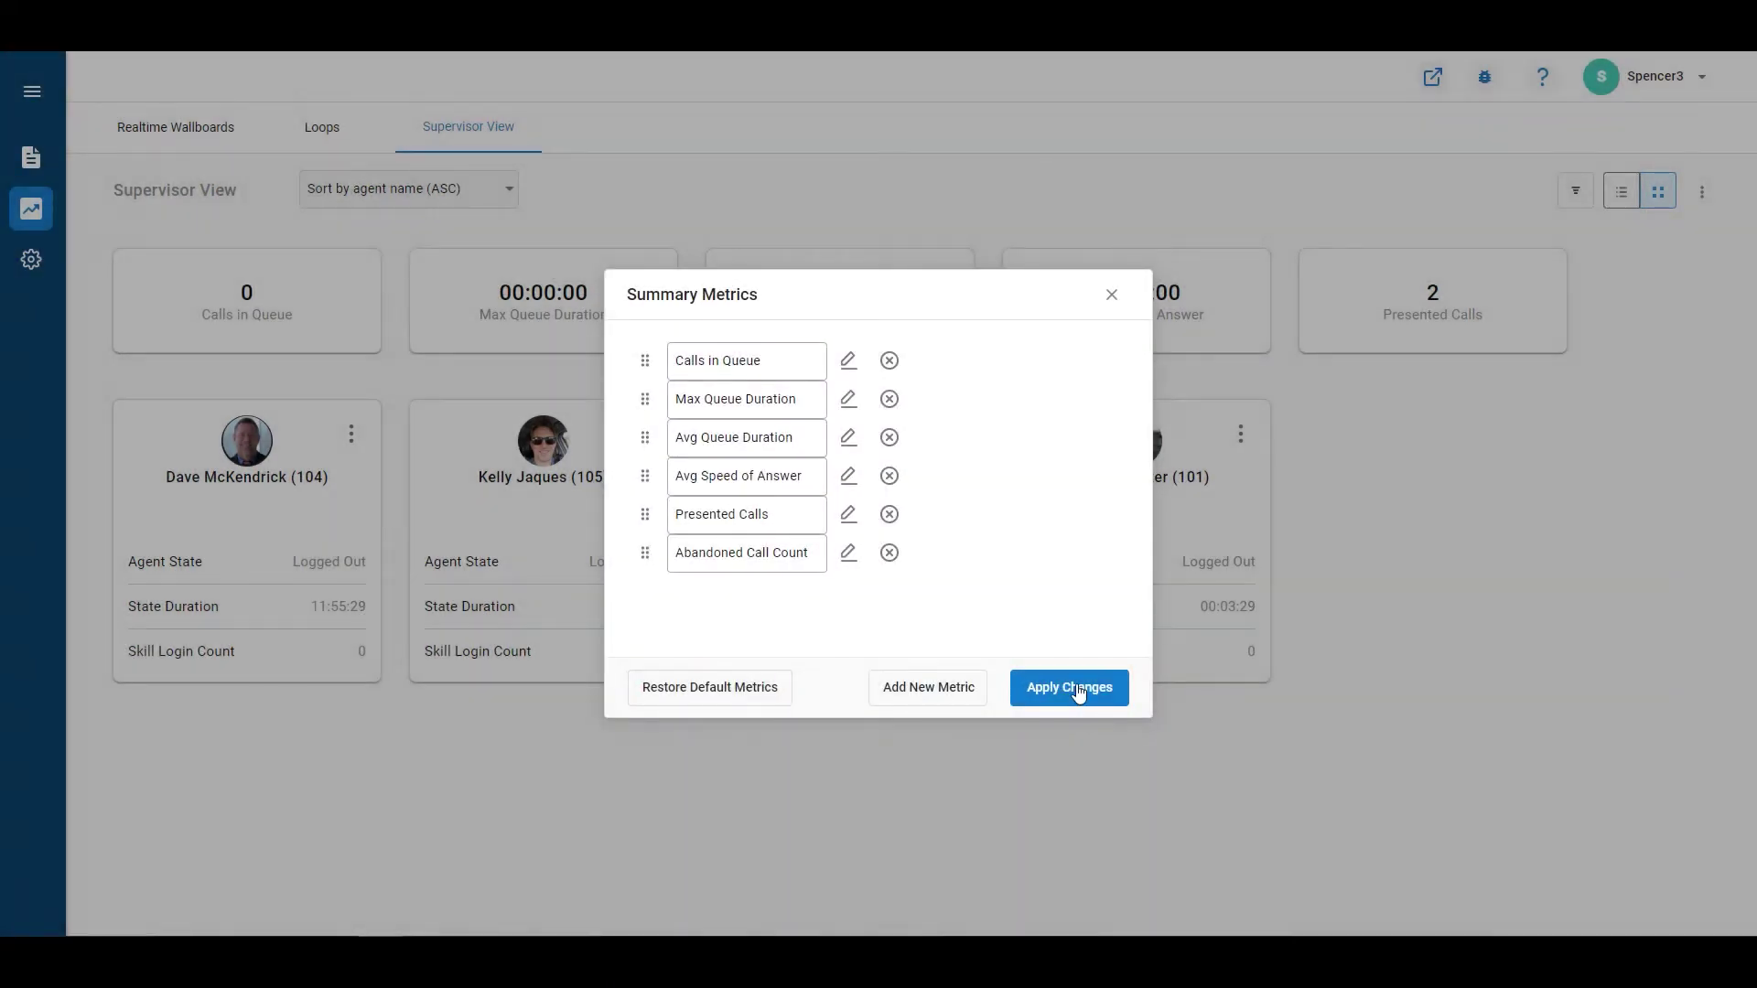
pyautogui.click(1071, 688)
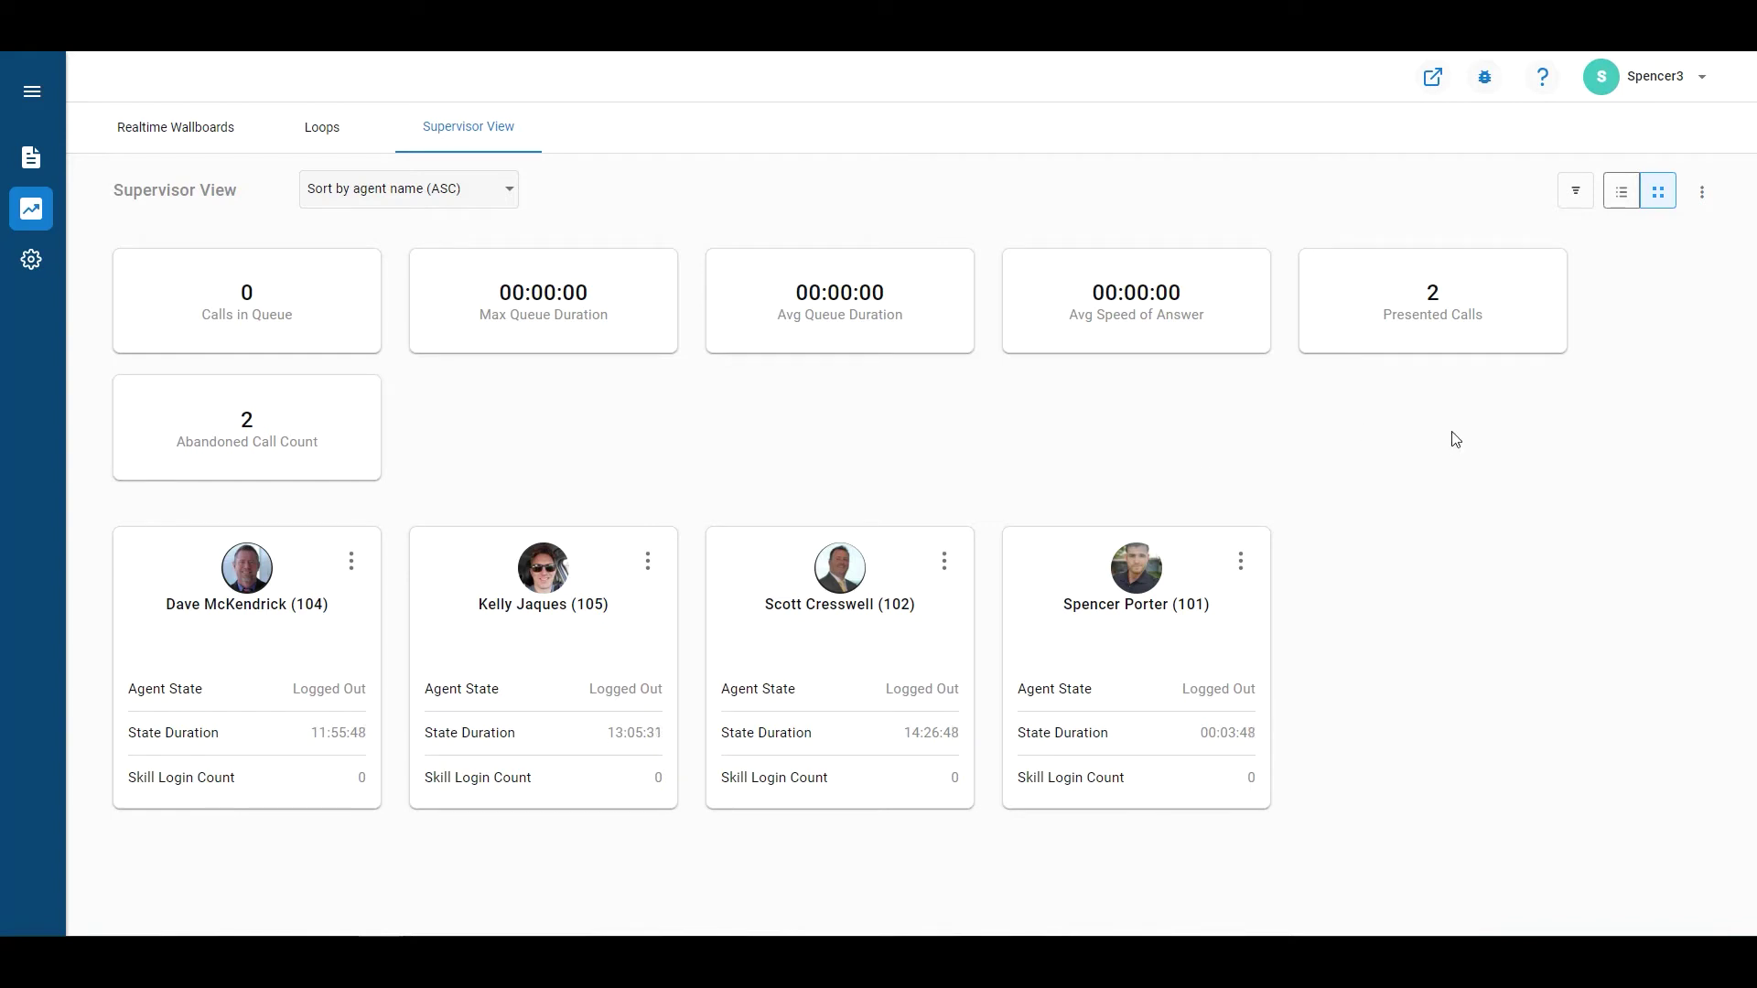
# Filter the Supervisor View using the Agent selection mode with all agents selected.
pyautogui.click(1587, 190)
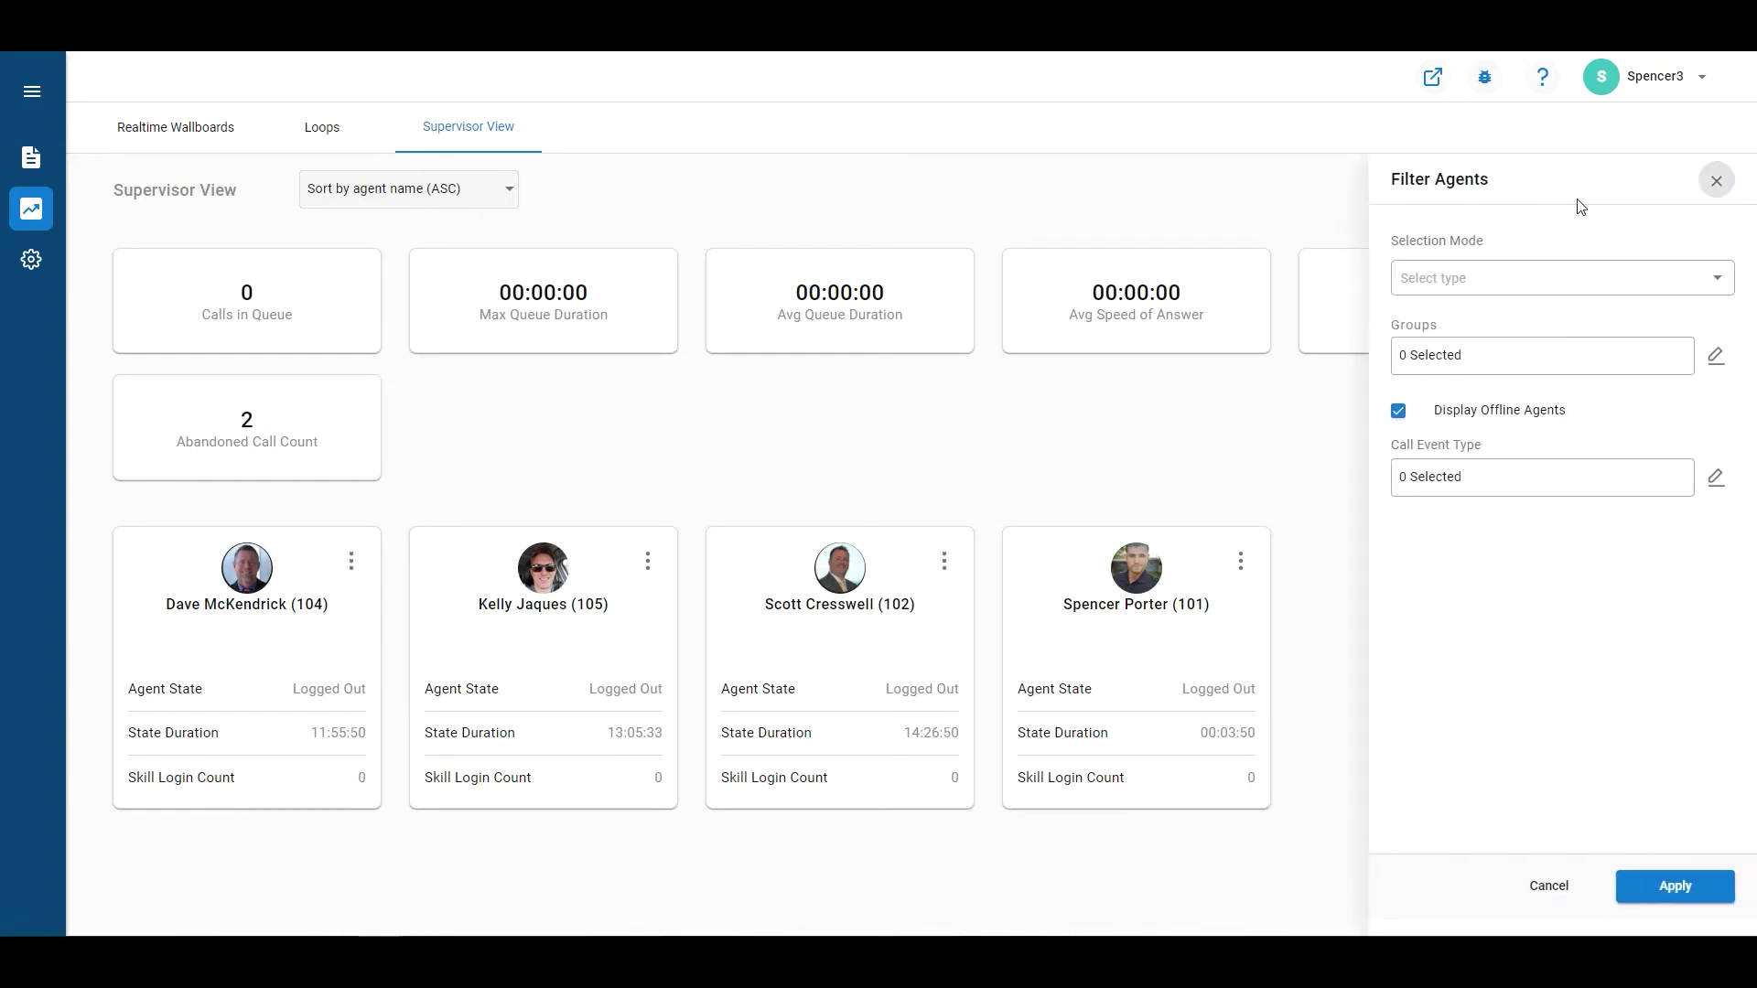
pyautogui.click(1652, 291)
pyautogui.click(1518, 282)
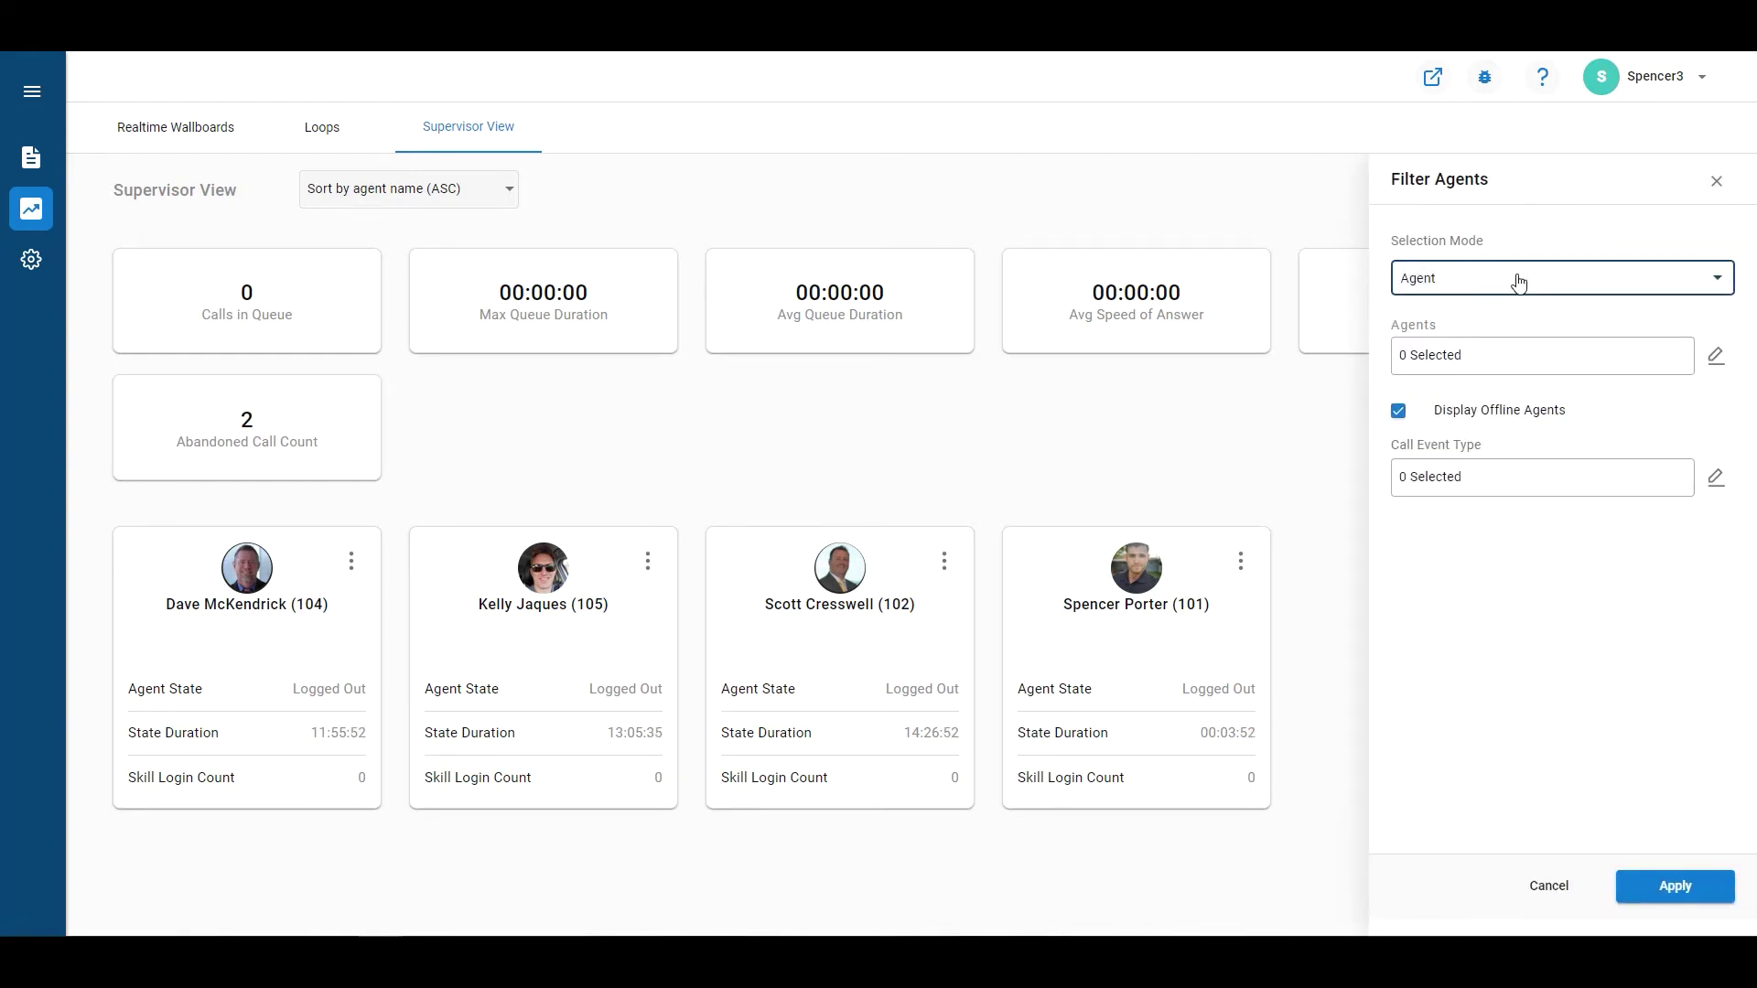
pyautogui.click(1714, 357)
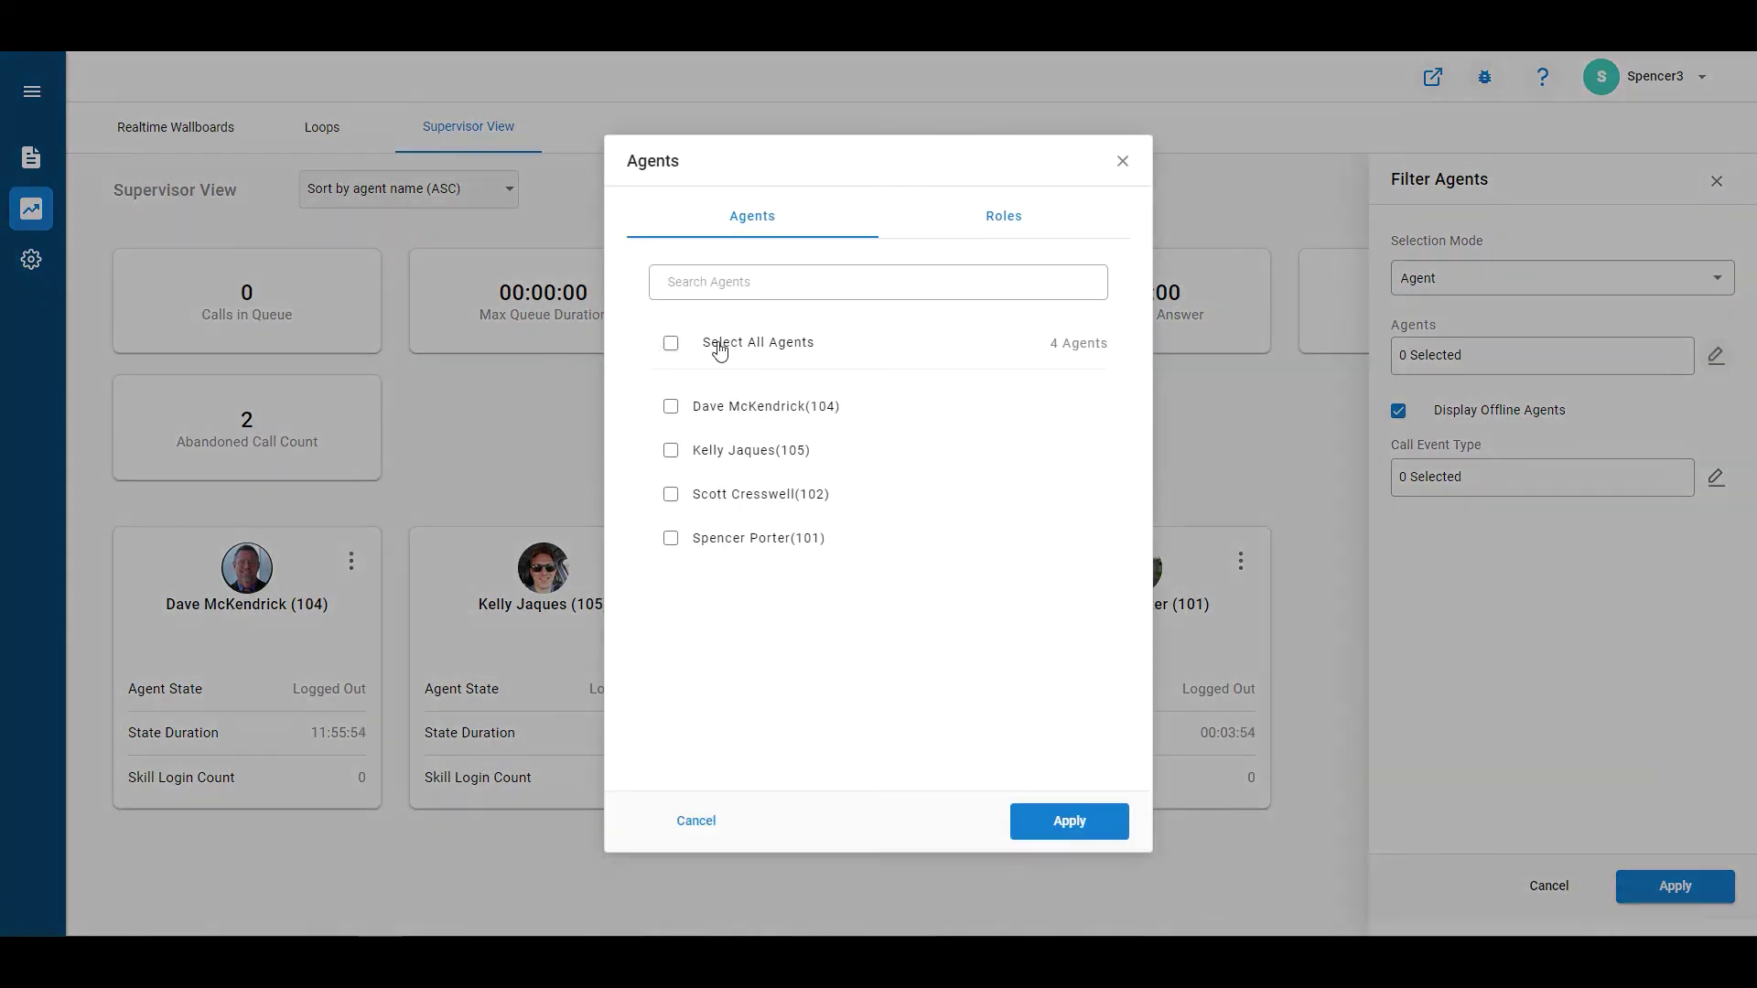
pyautogui.click(697, 360)
pyautogui.click(1095, 828)
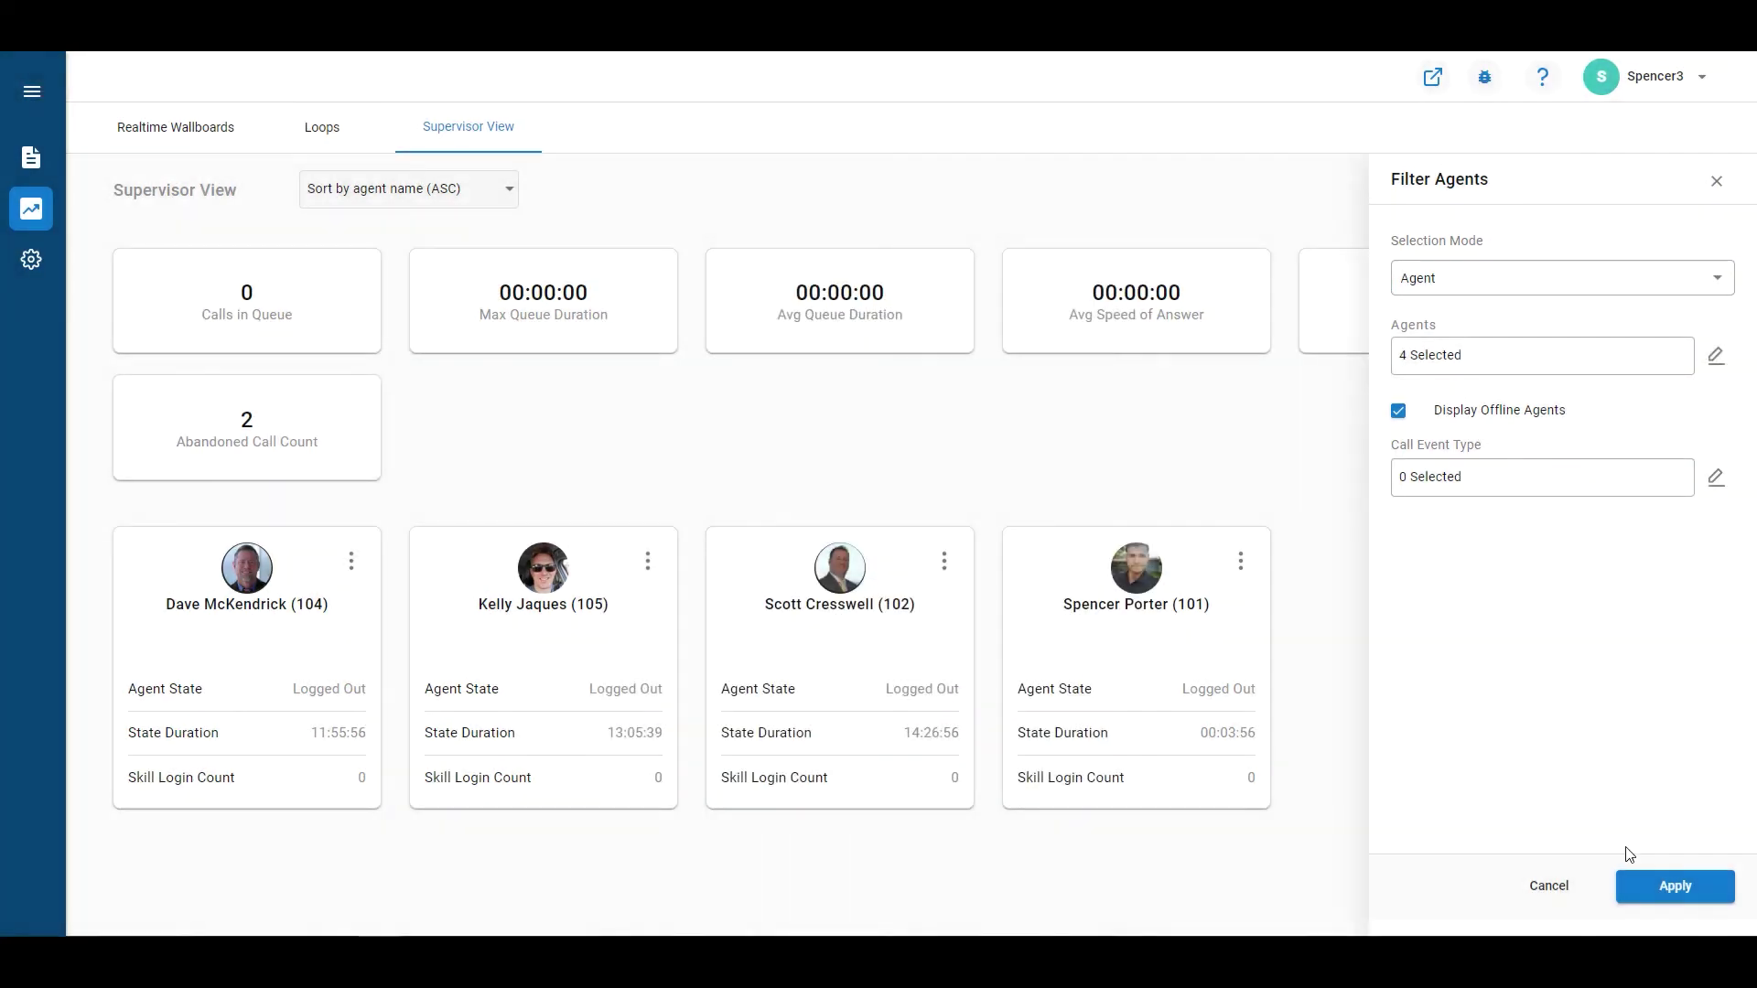
pyautogui.click(1708, 887)
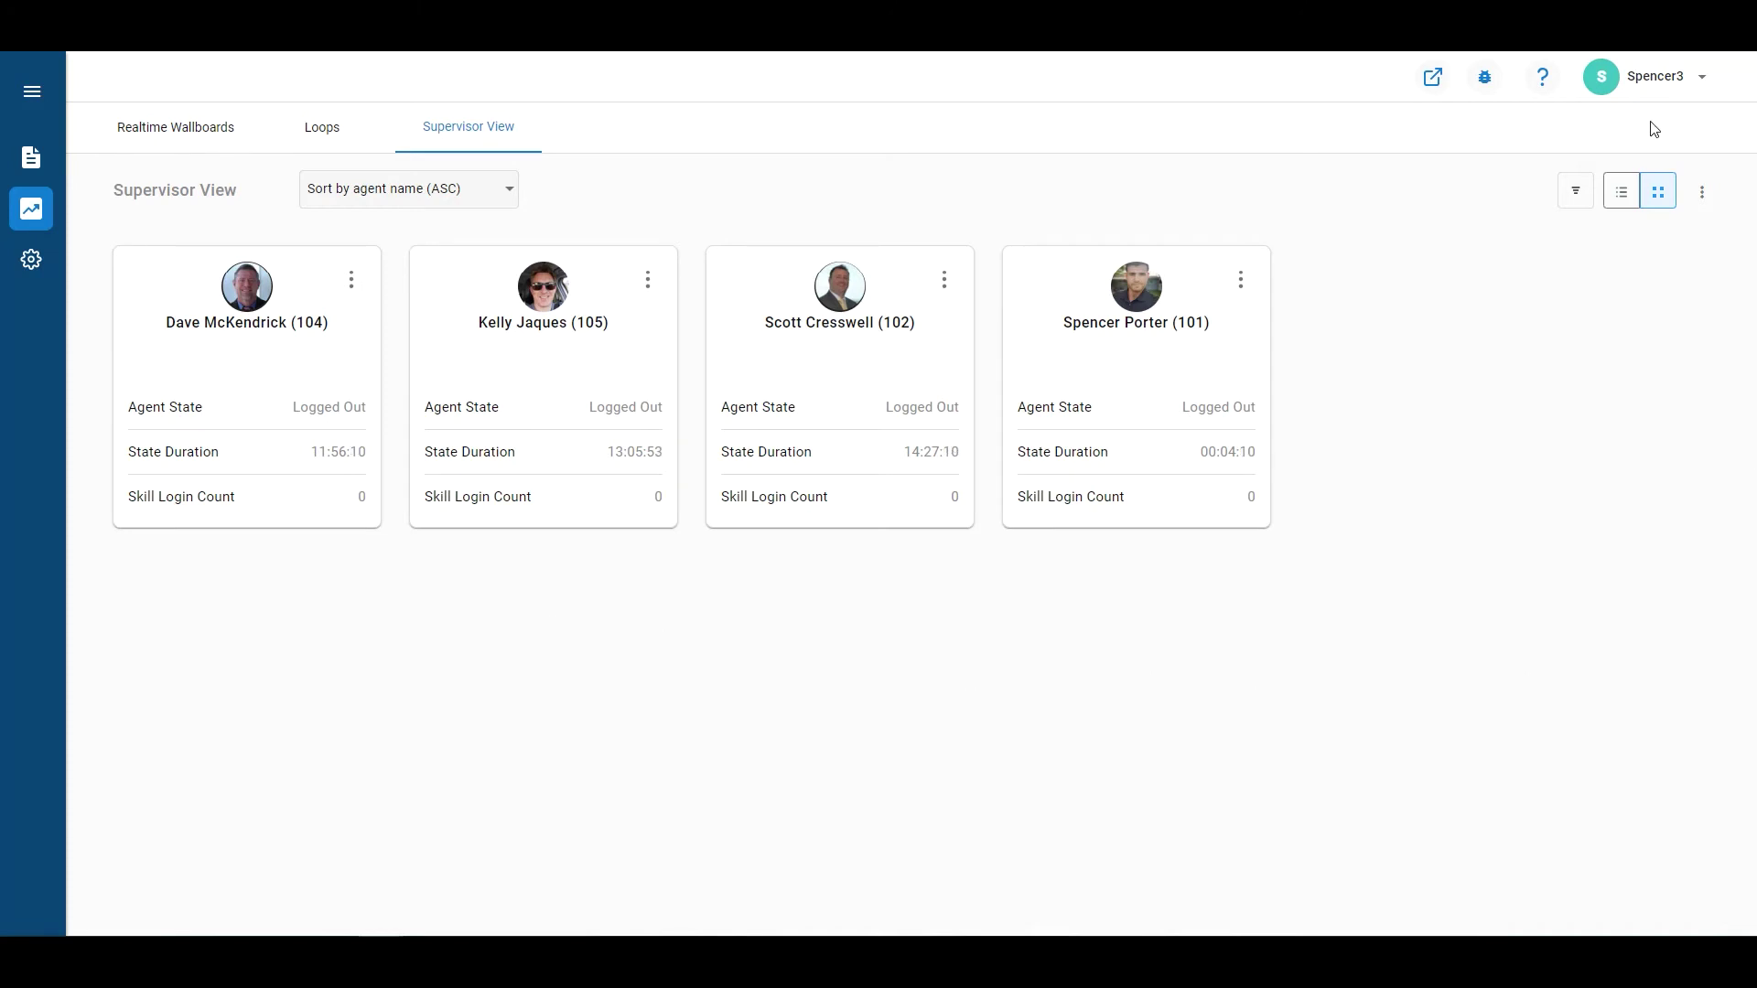
# Add the Inbound Talking Duration metric with its default settings to the metrics for all agents.
pyautogui.click(1705, 196)
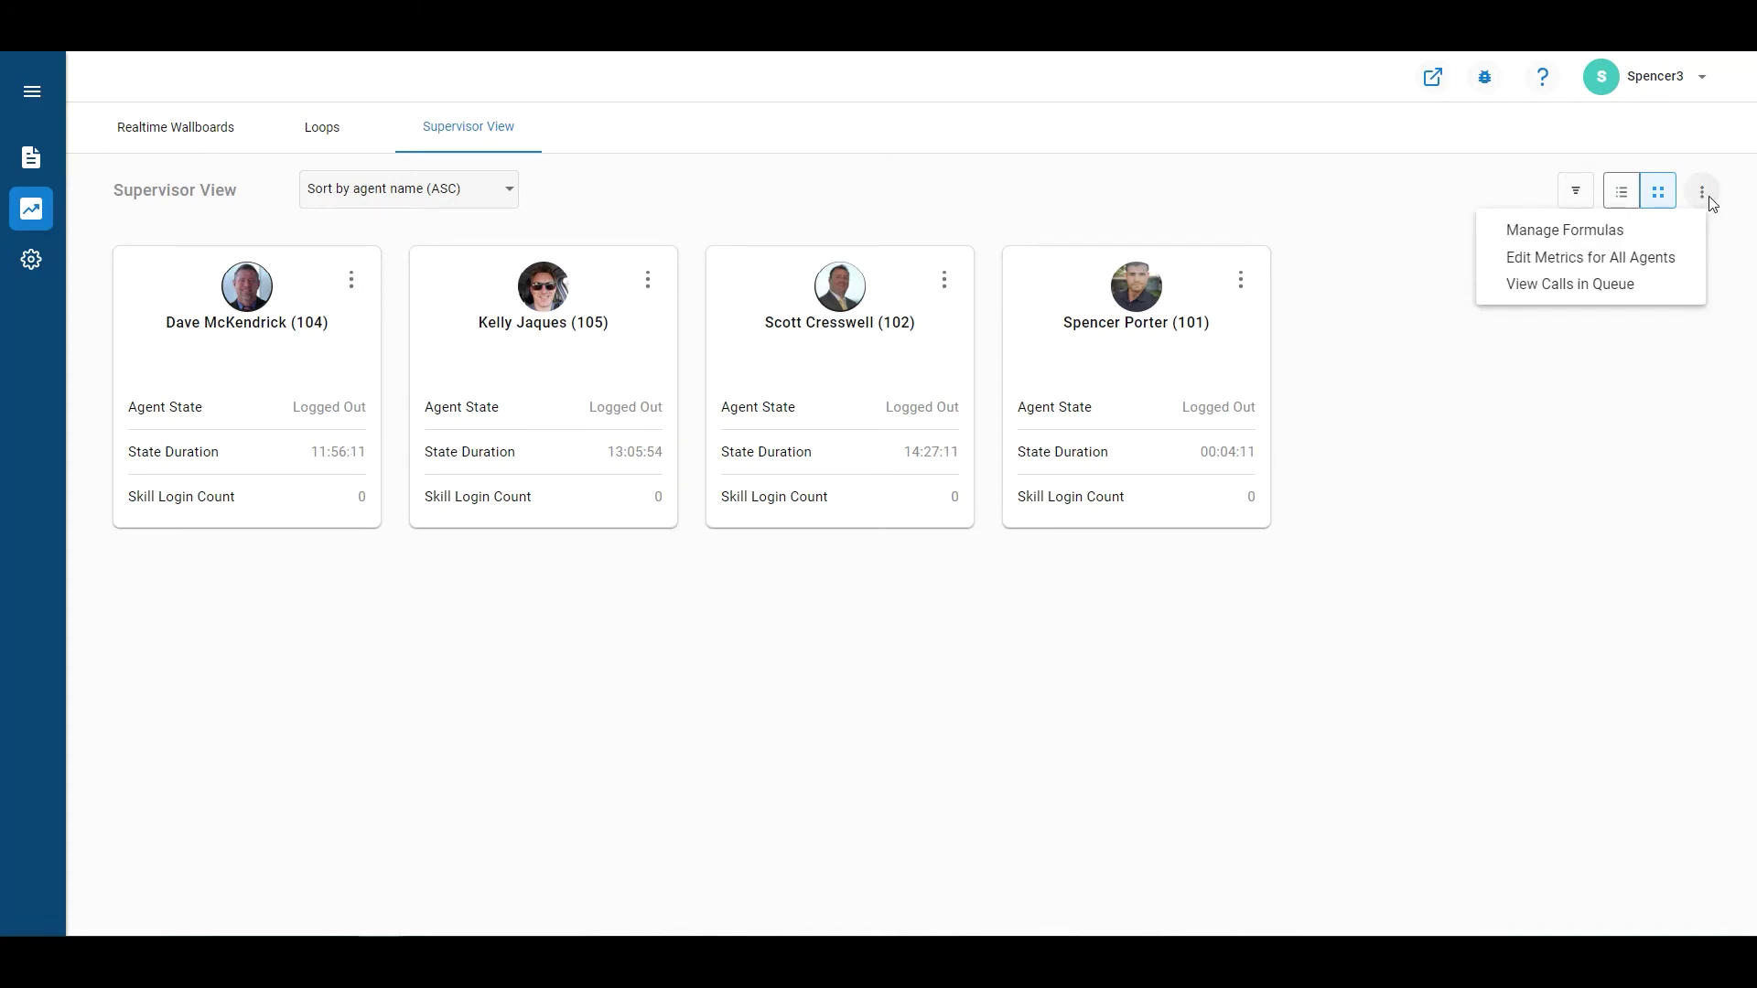
pyautogui.click(1608, 257)
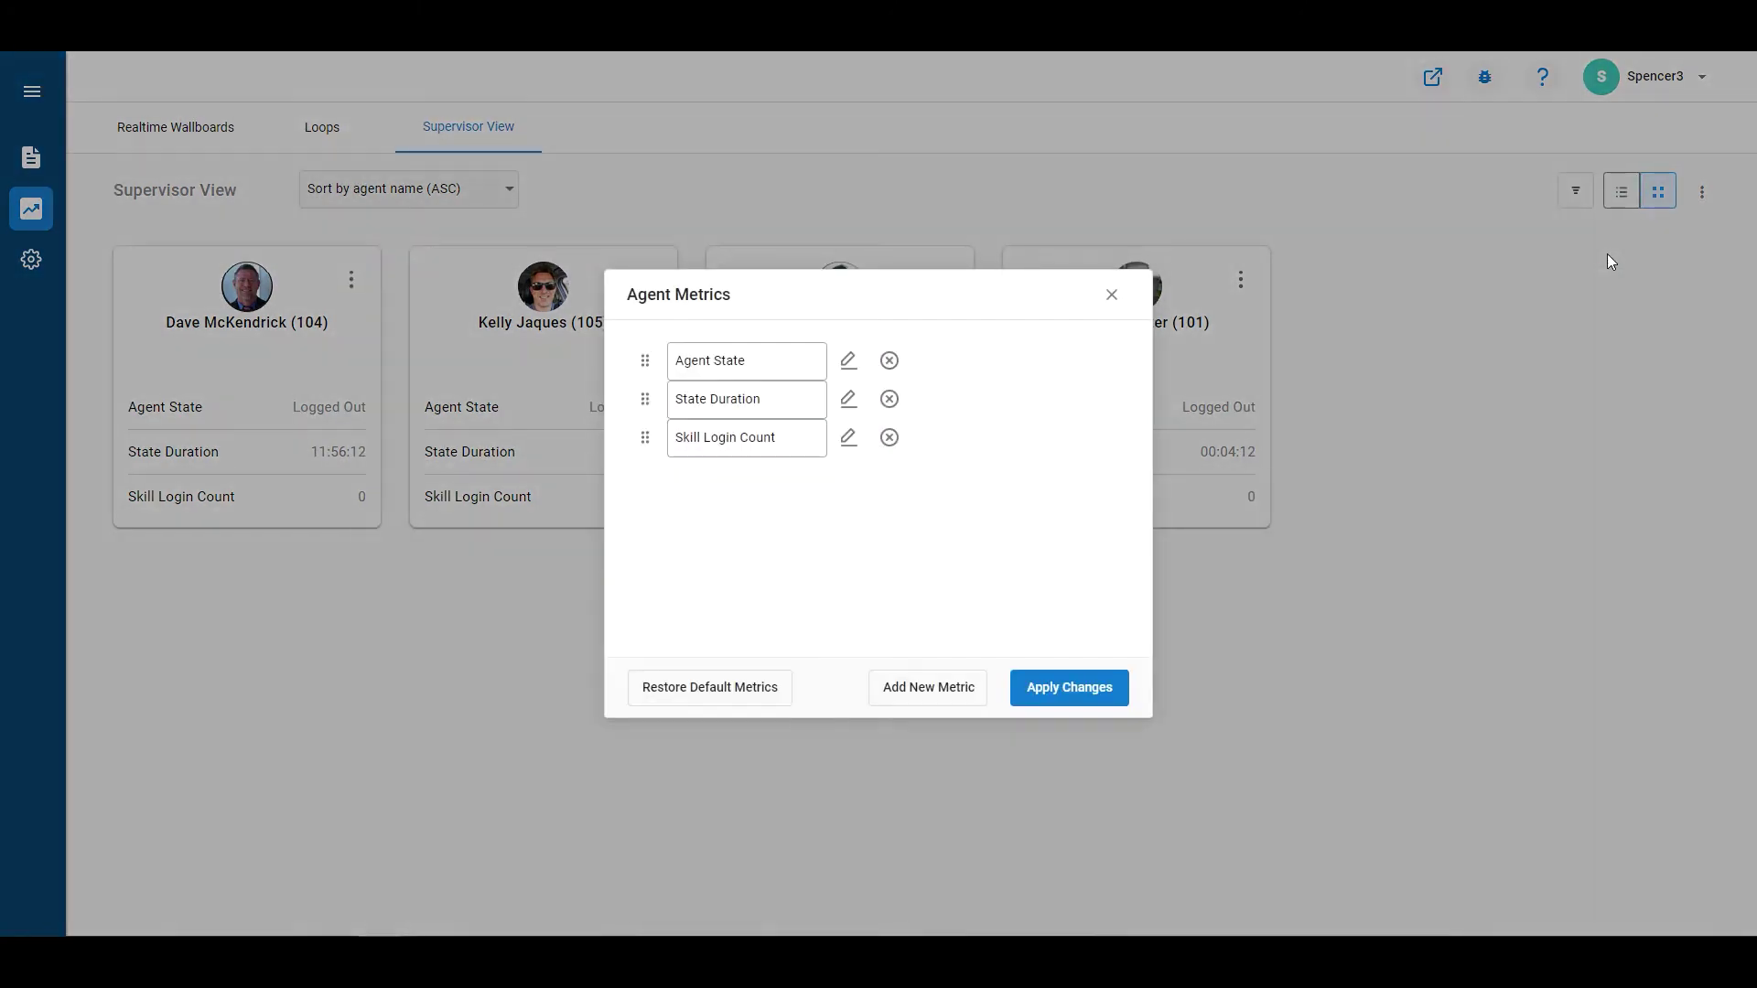
pyautogui.click(963, 691)
pyautogui.click(719, 488)
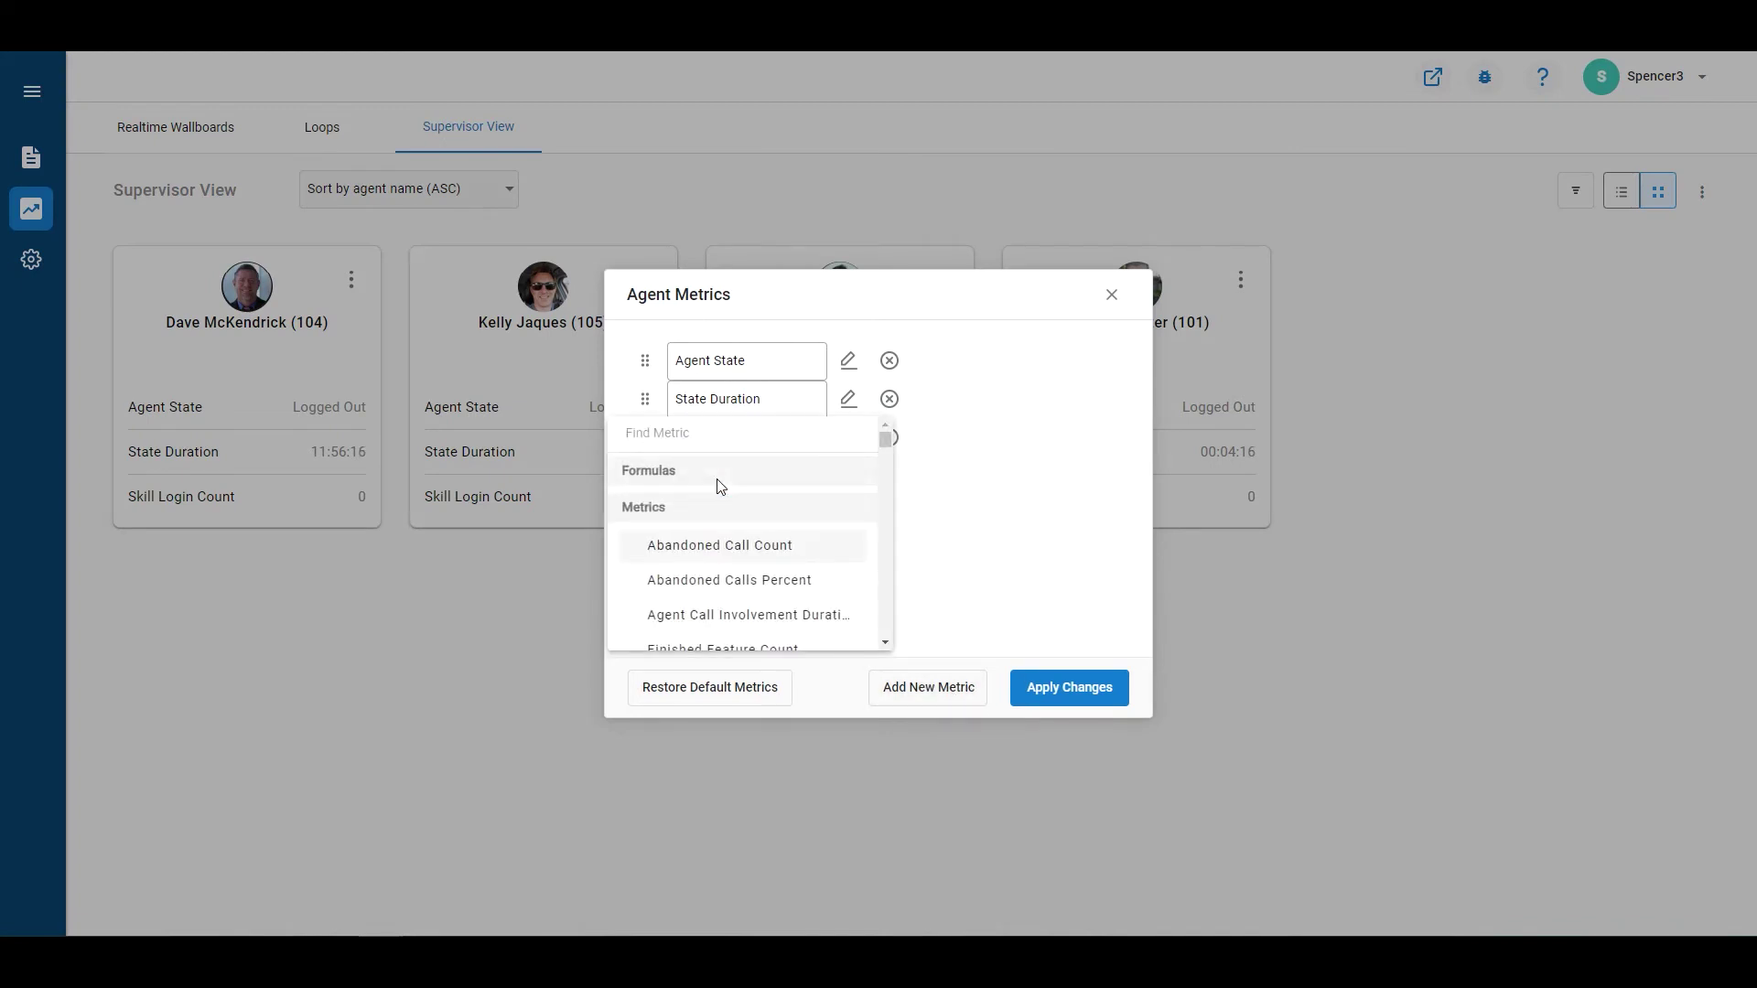
pyautogui.write('Inbound')
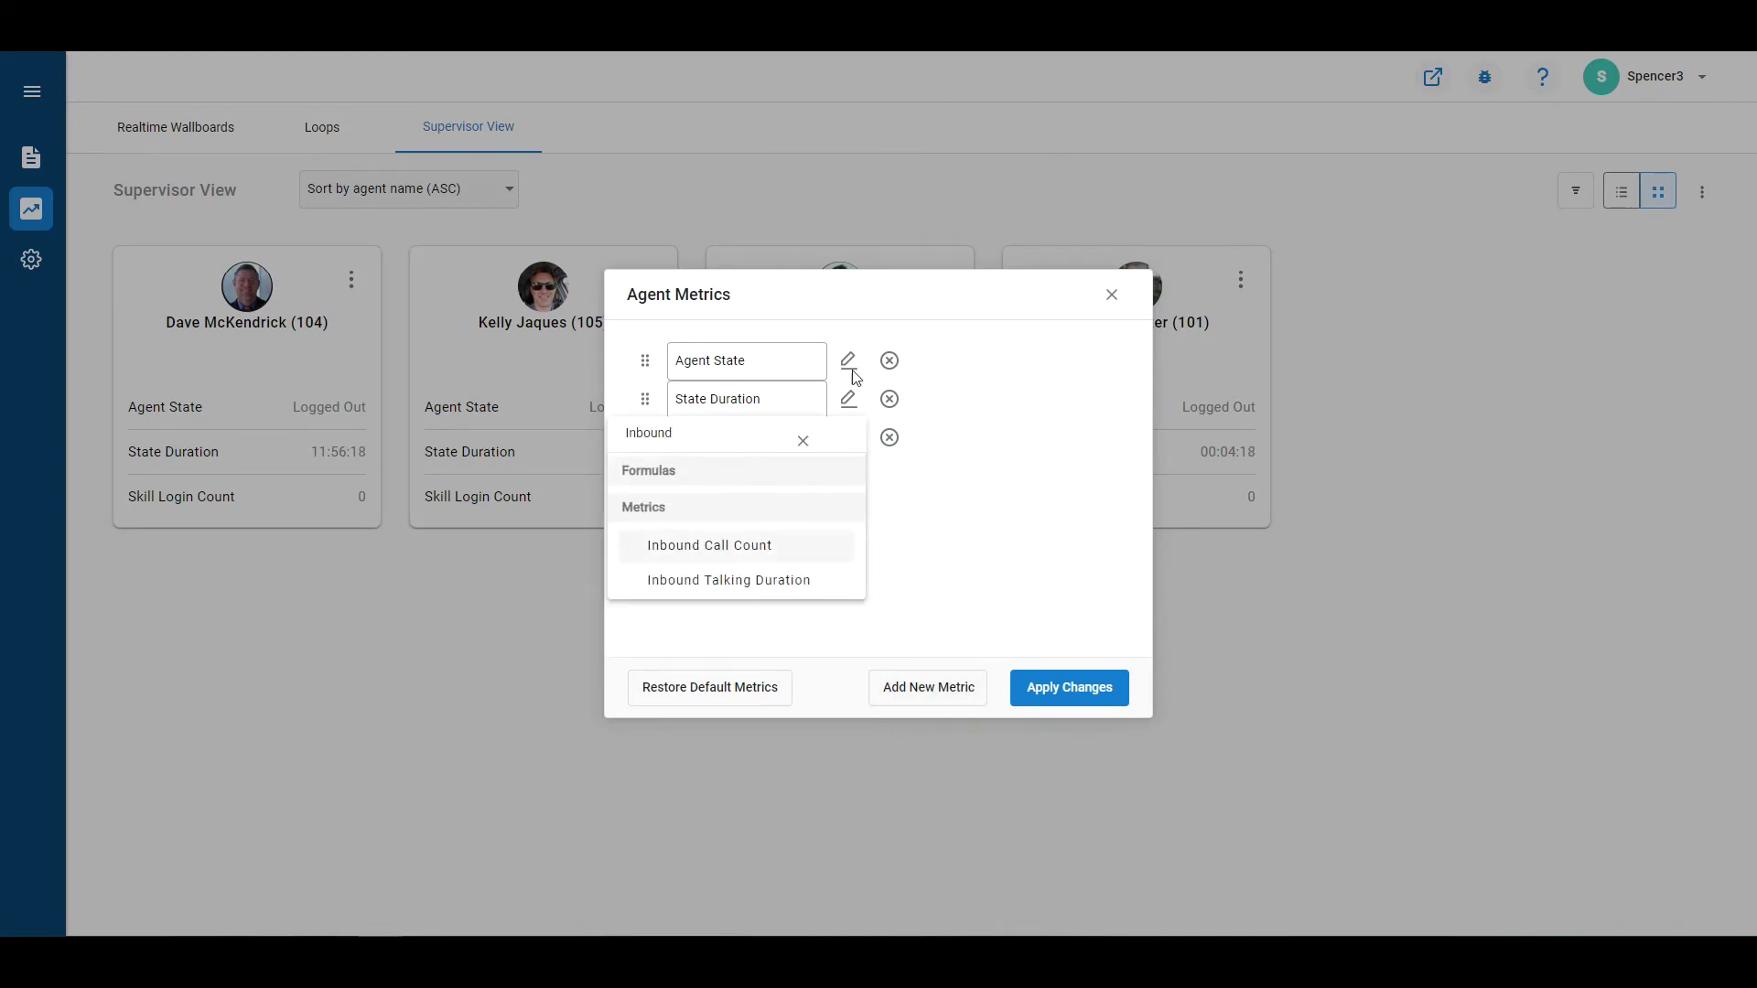
pyautogui.click(737, 581)
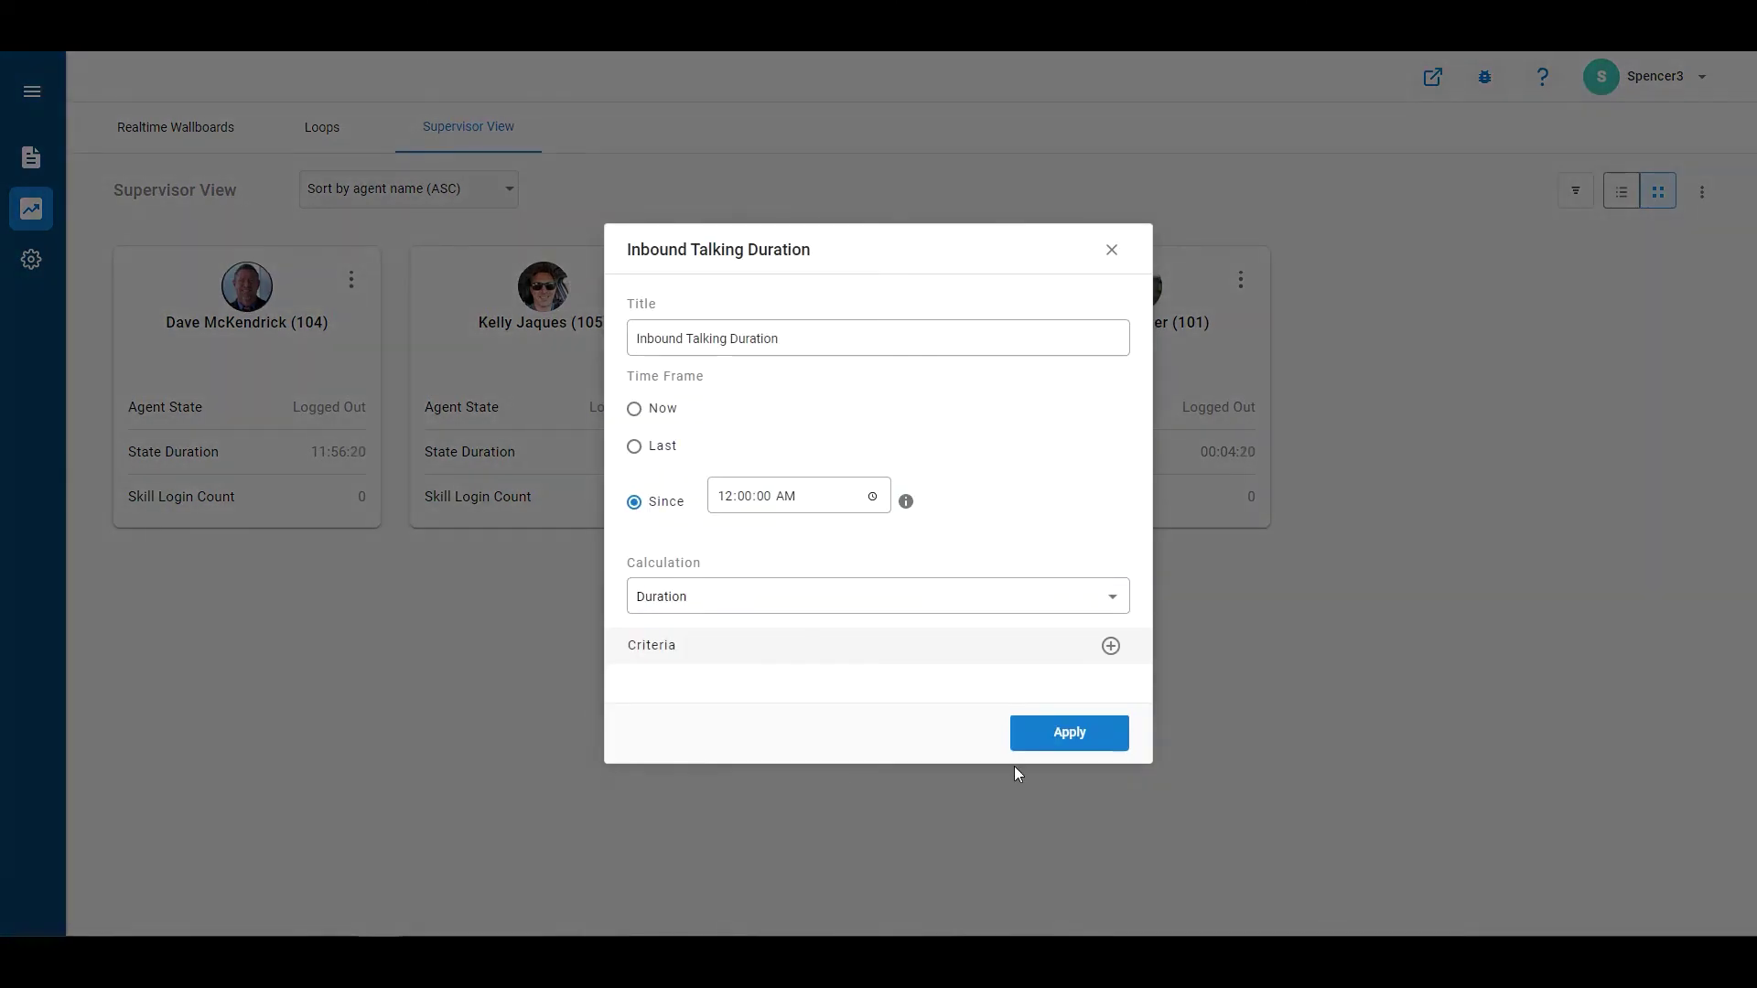
pyautogui.click(1046, 748)
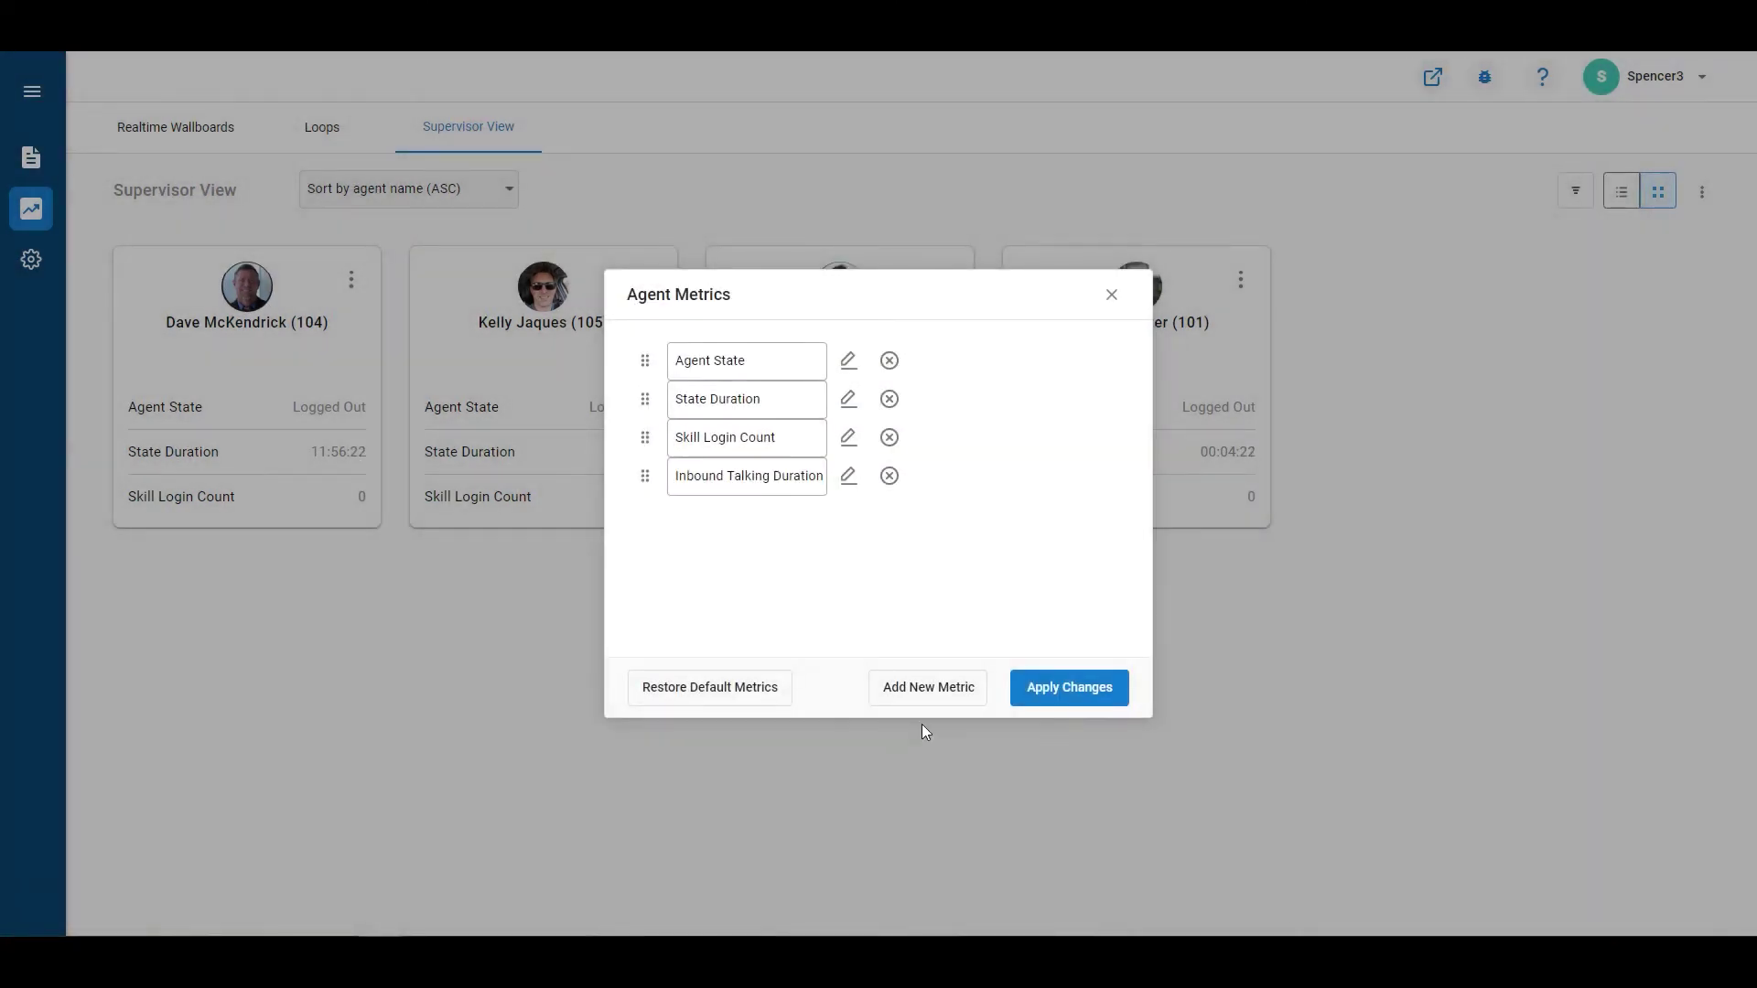
pyautogui.click(931, 697)
pyautogui.click(757, 521)
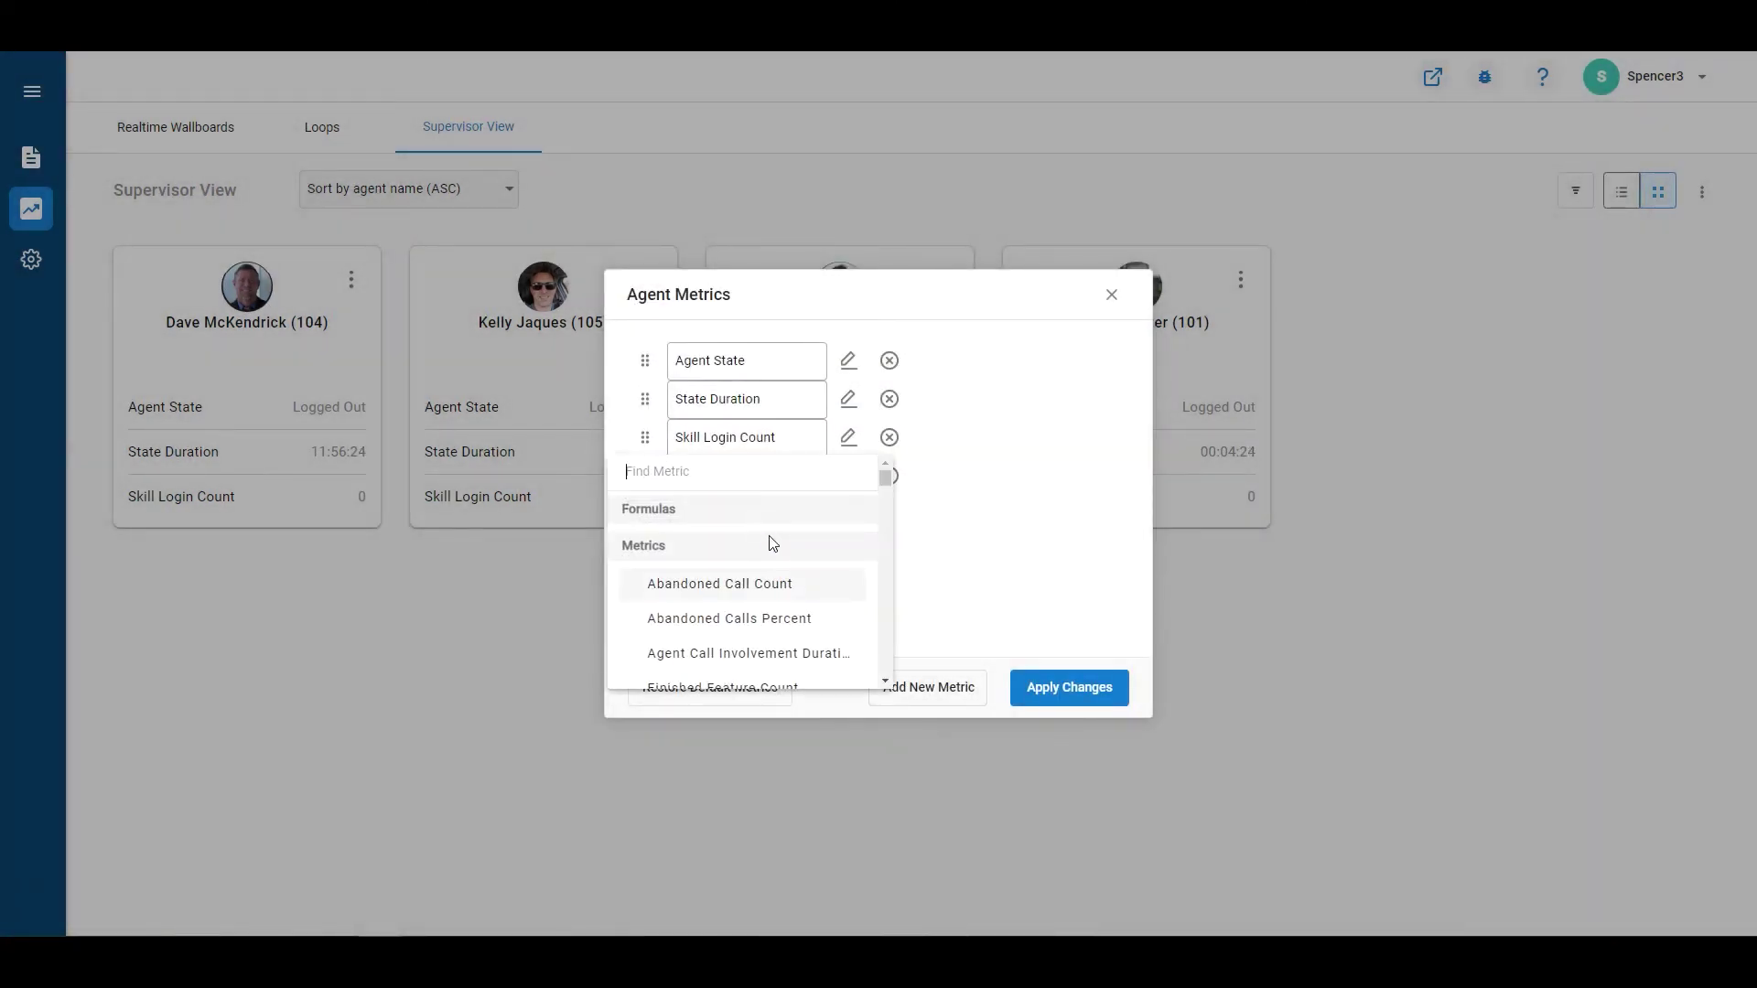
pyautogui.moveTo(886, 480)
pyautogui.mouseDown()
pyautogui.moveTo(879, 659)
pyautogui.moveTo(891, 459)
pyautogui.mouseUp()
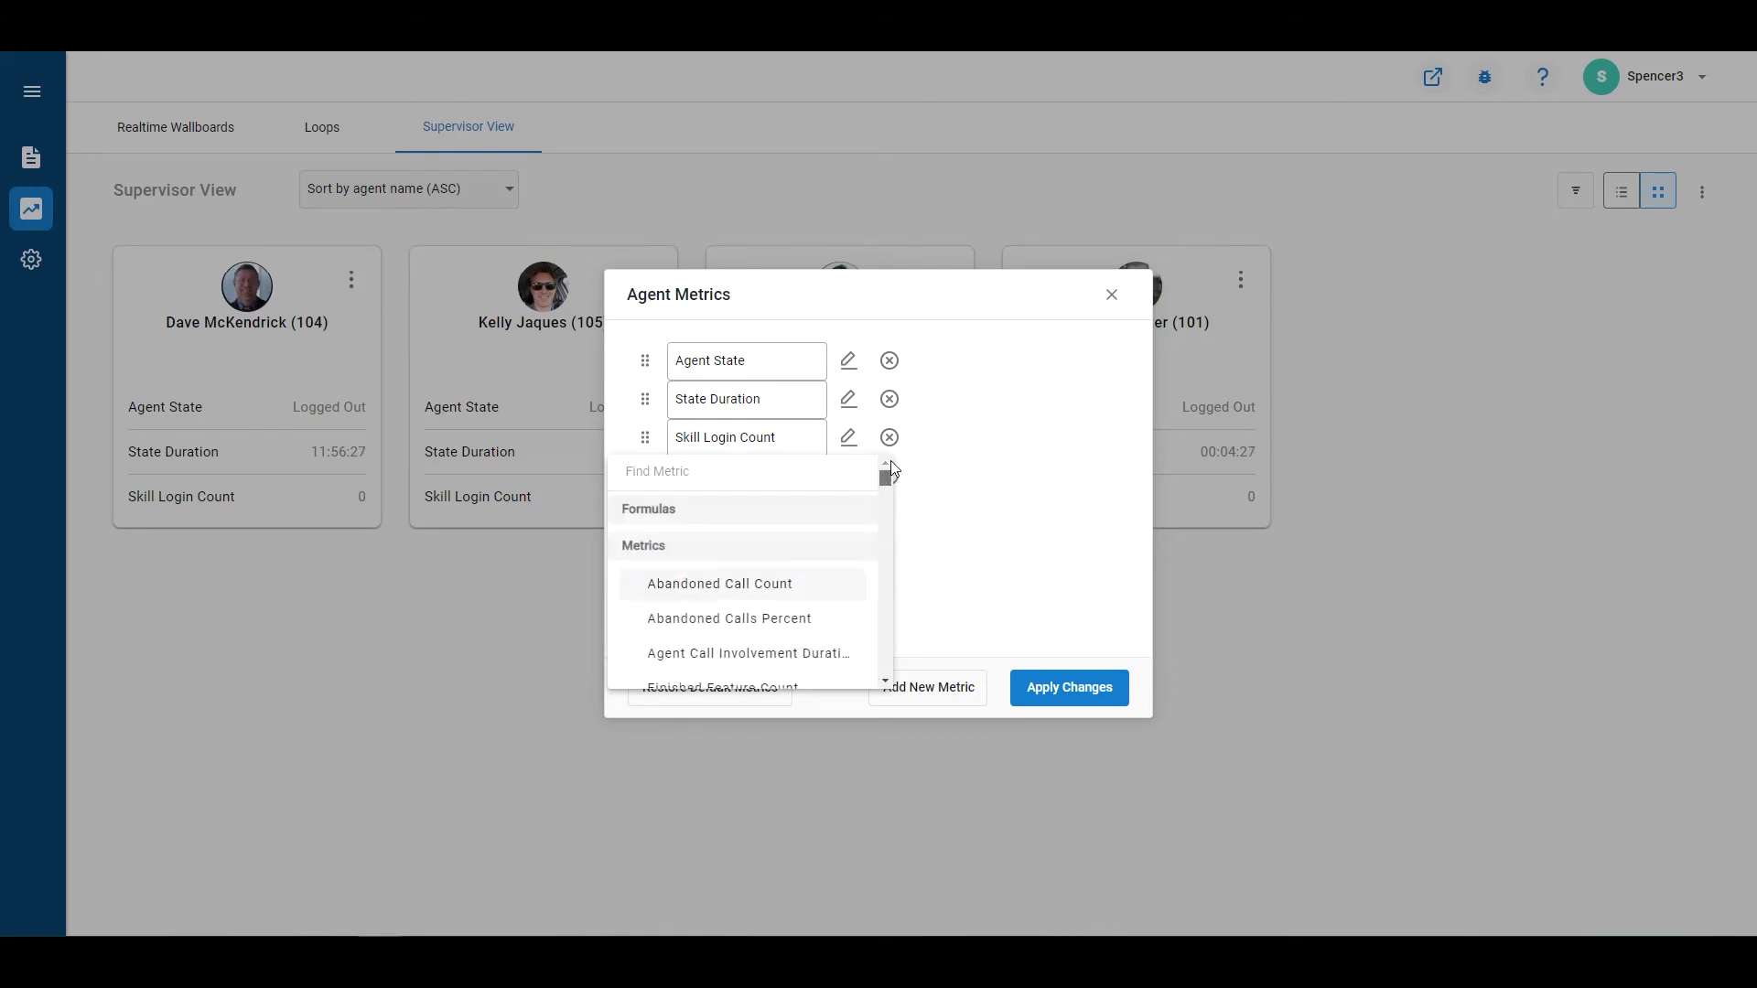
pyautogui.click(1040, 531)
# Apply the metric changes to all agents.
pyautogui.click(1073, 688)
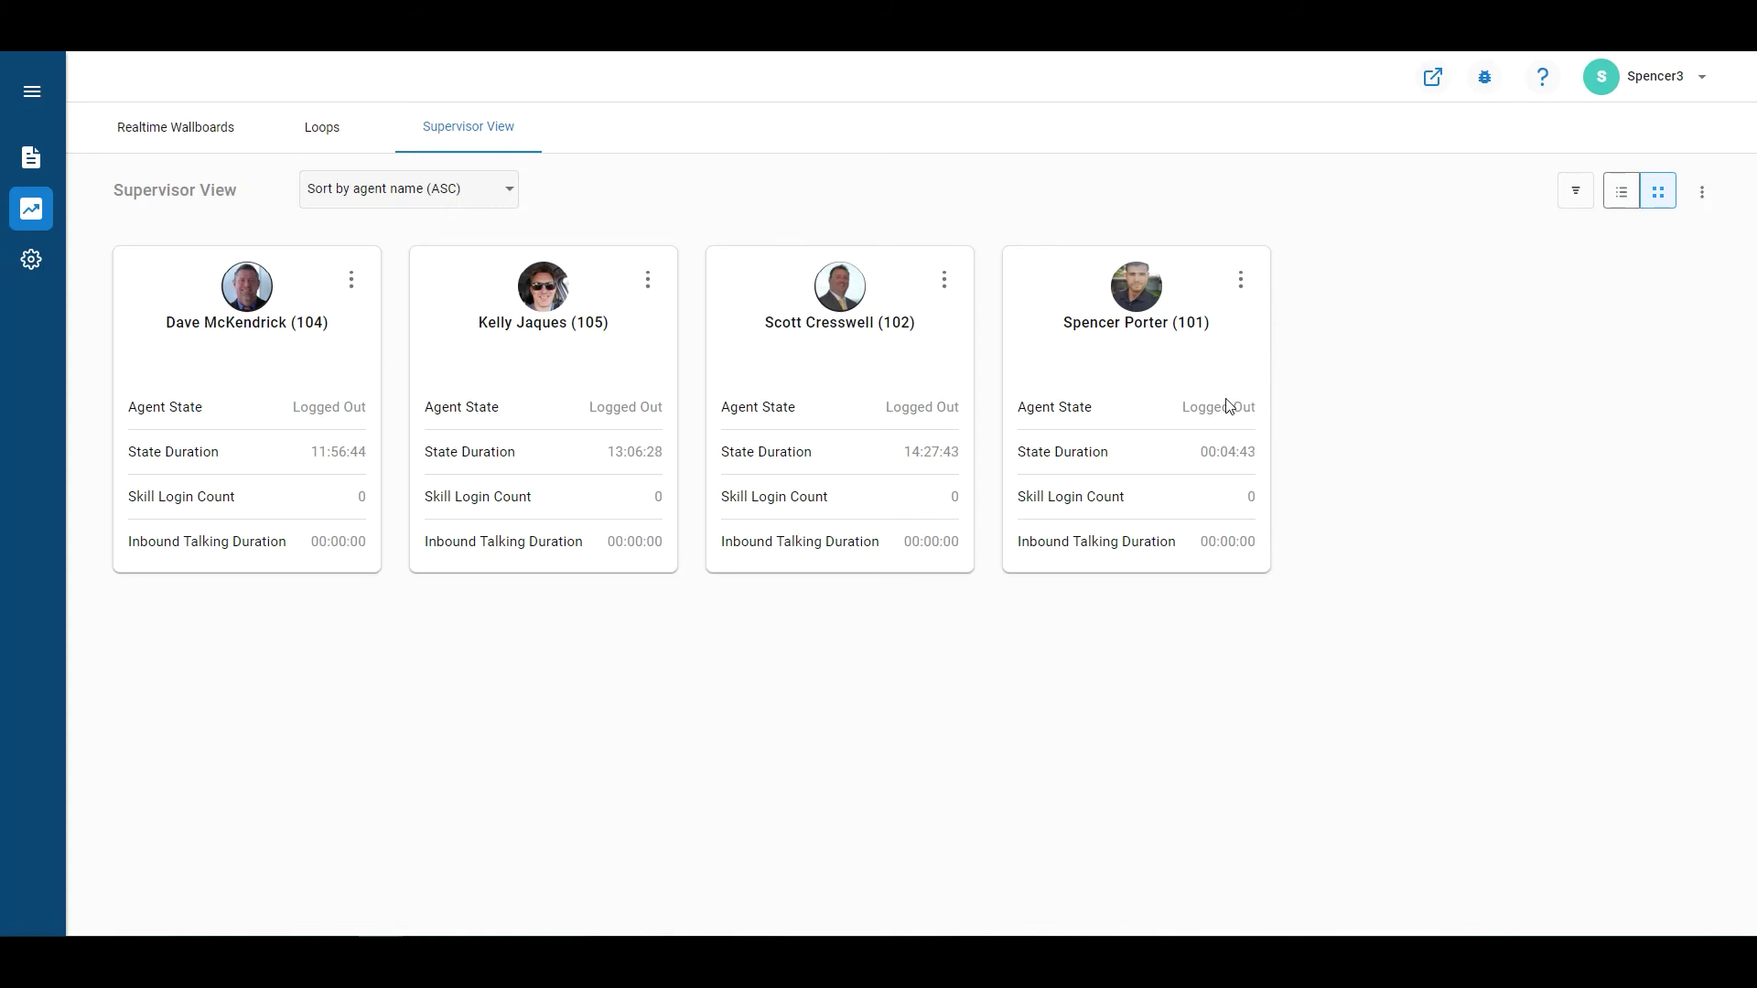
# Add the Inbound Call Count metric with its default settings to only the fourth agent's card and apply the changes.
pyautogui.click(1241, 279)
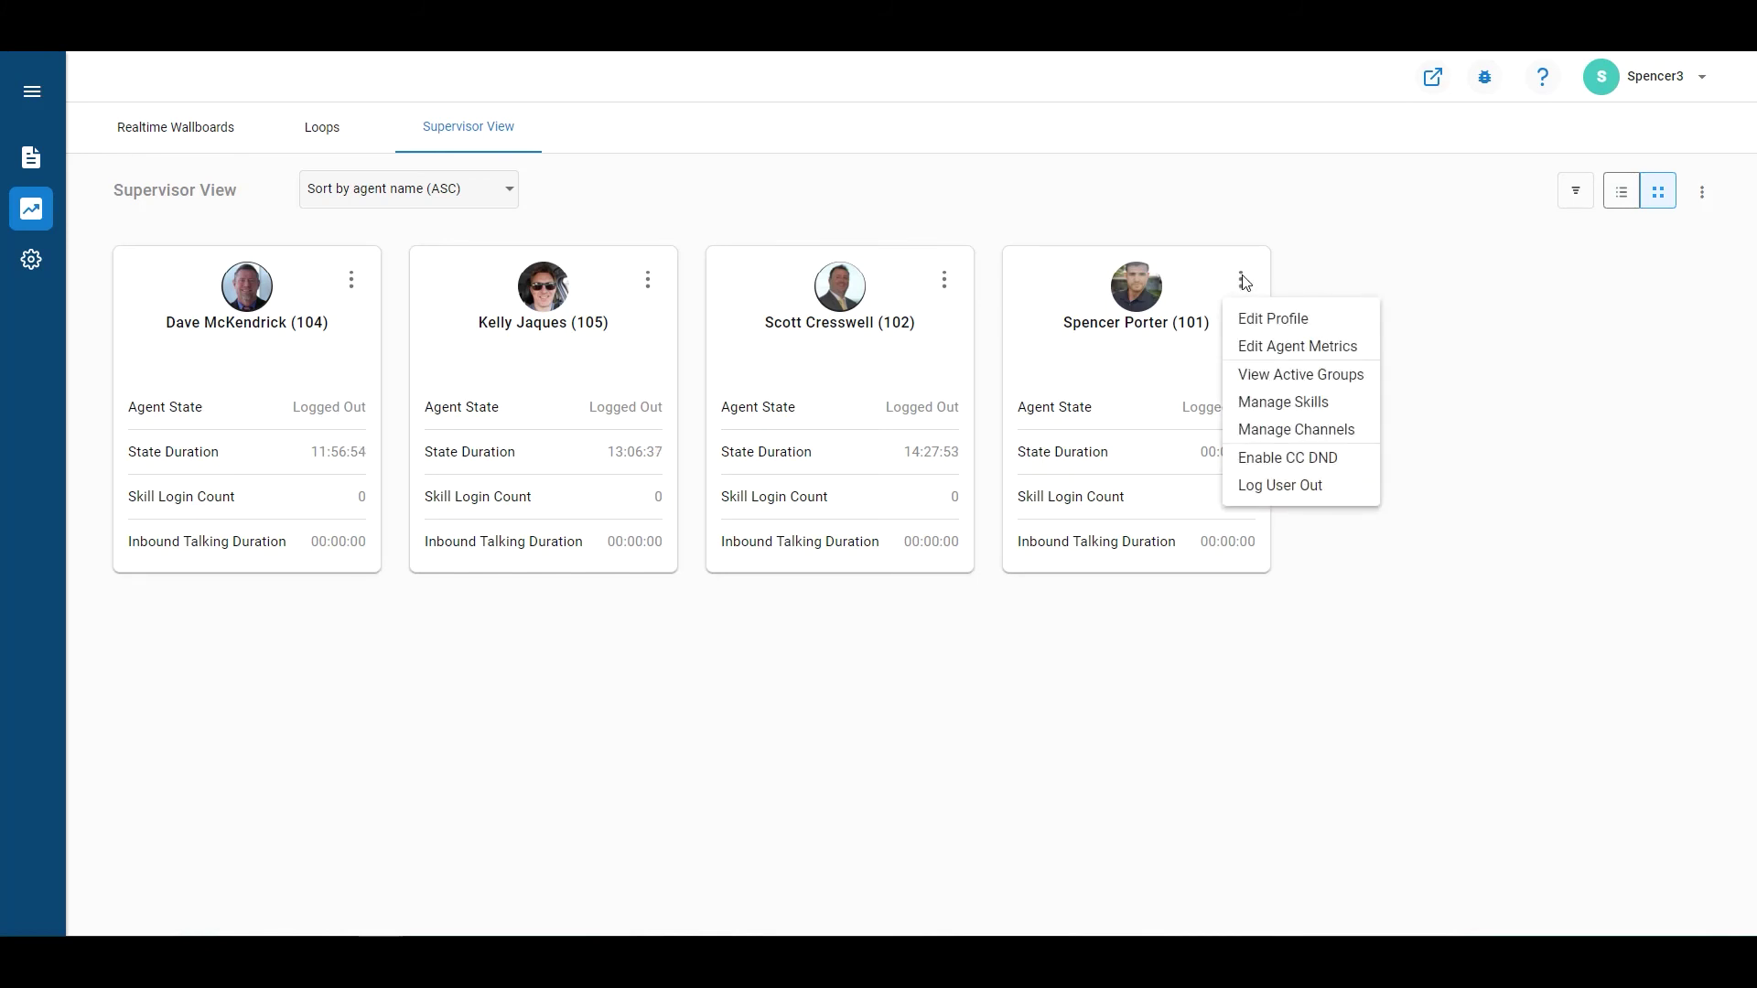
pyautogui.click(1273, 347)
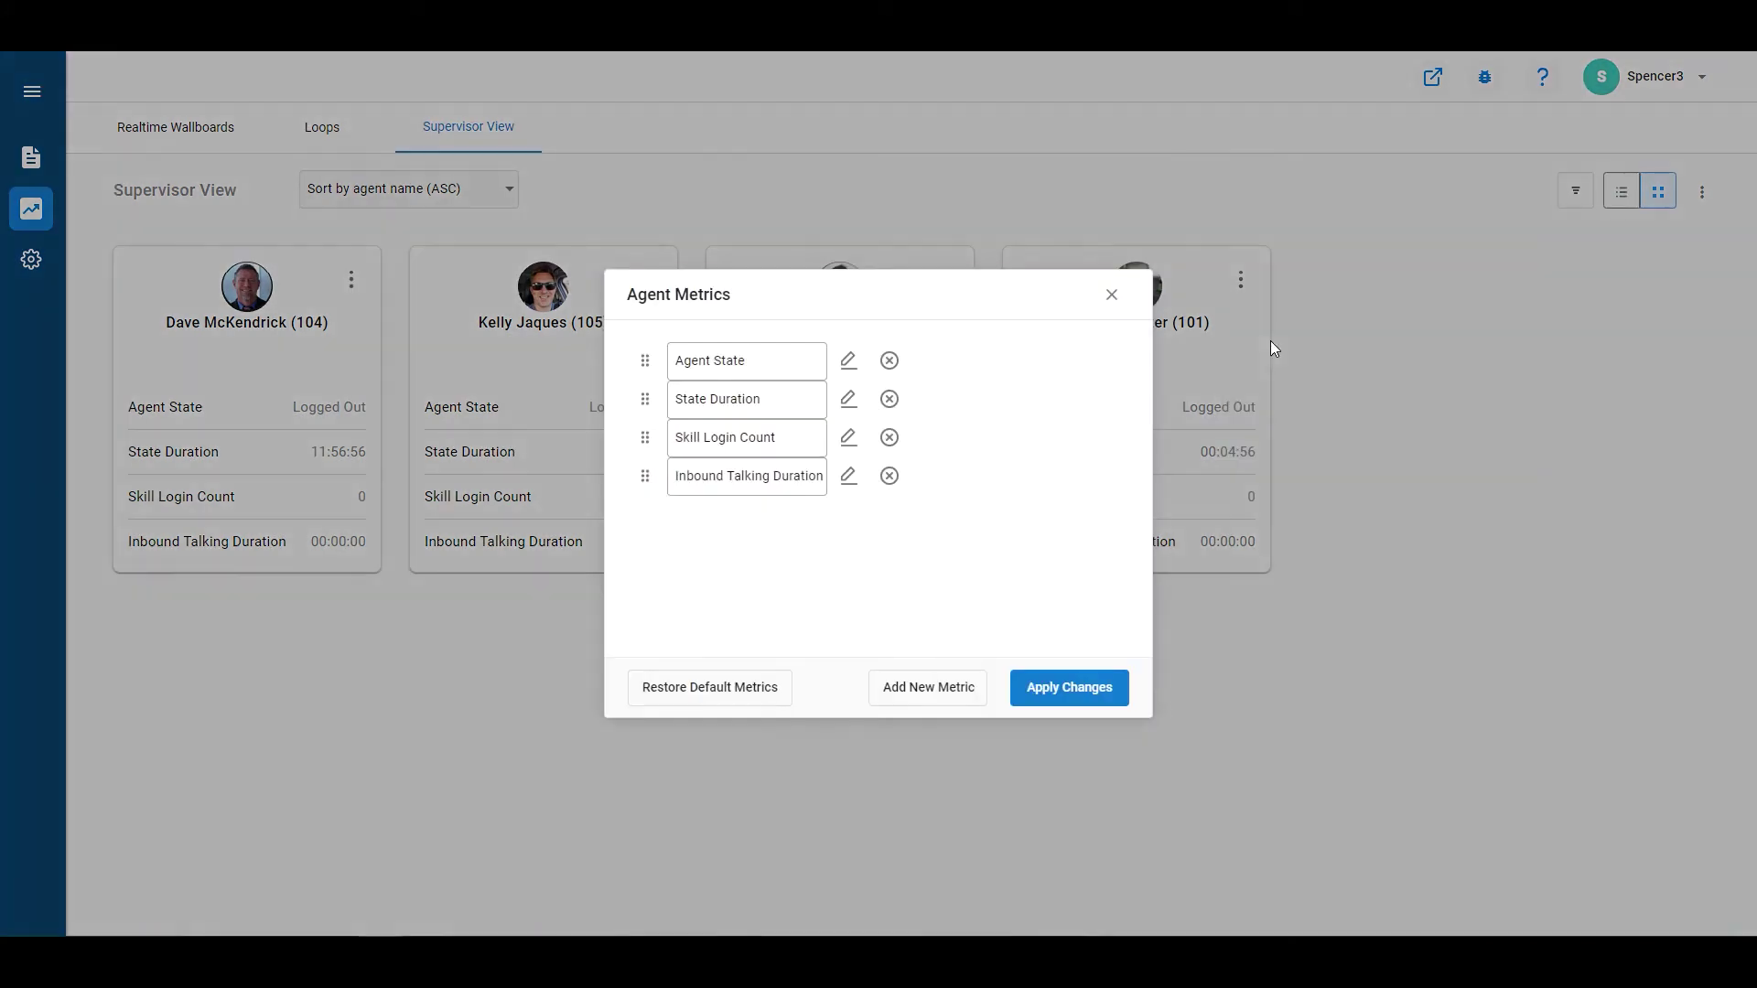
pyautogui.click(920, 689)
pyautogui.click(735, 519)
pyautogui.write('Inbound')
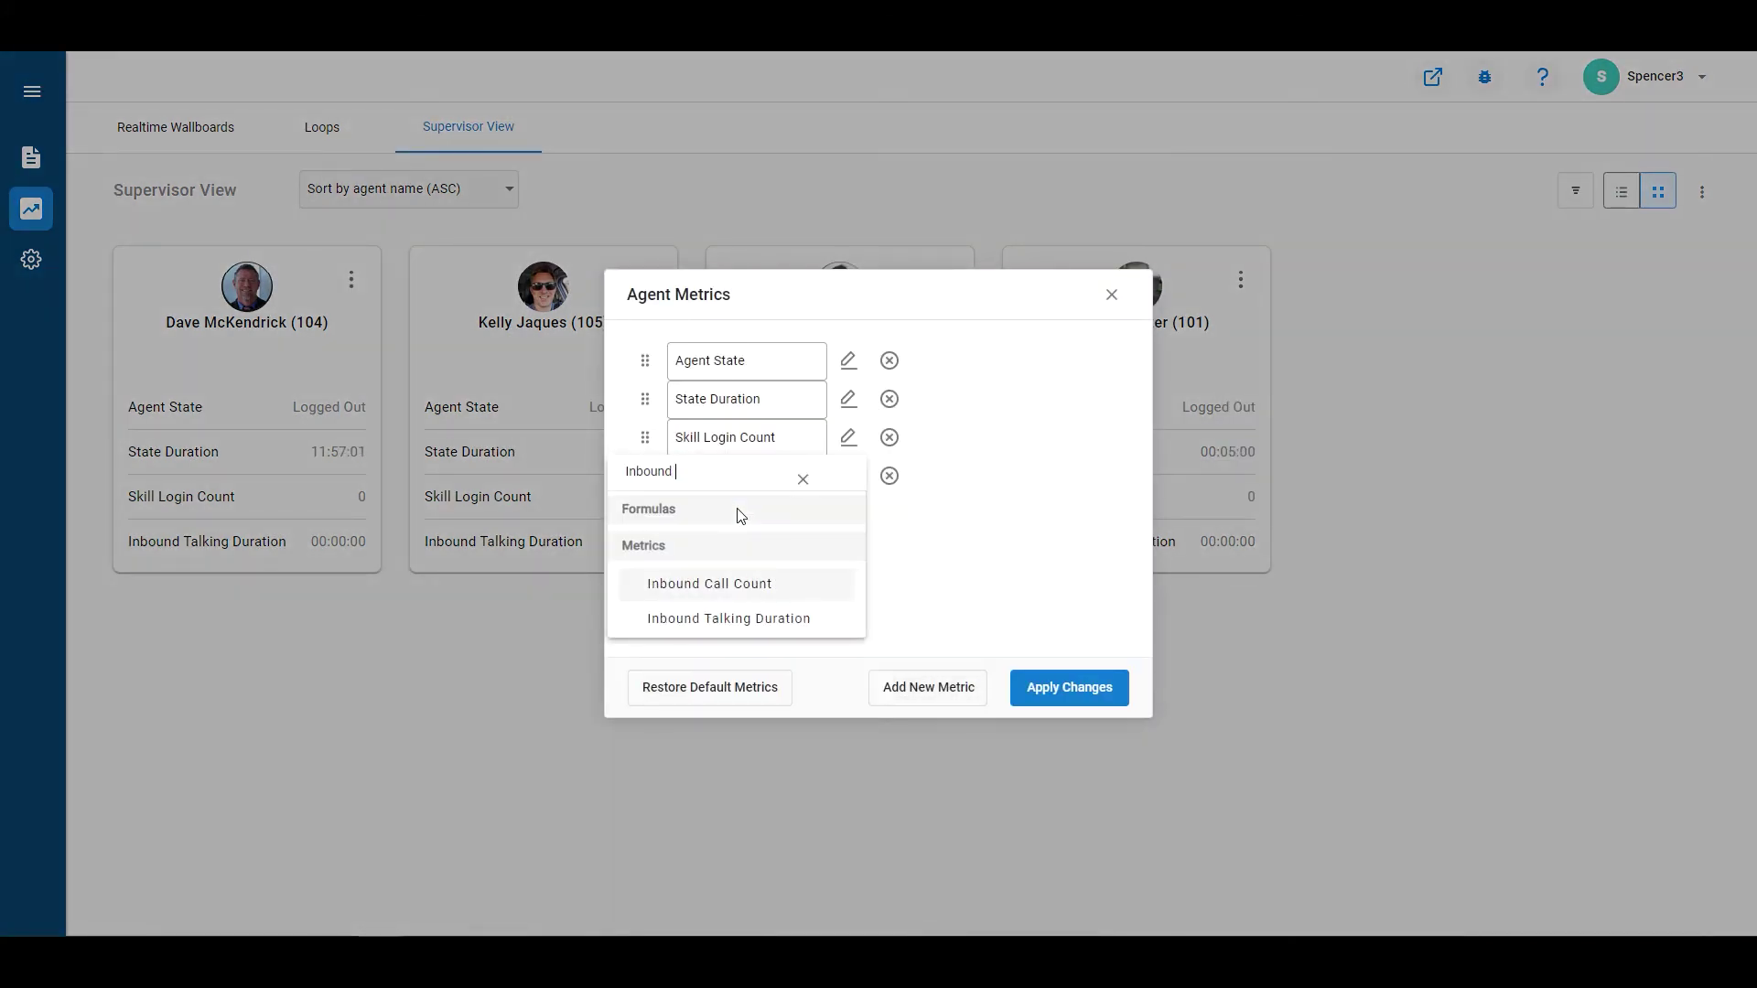
pyautogui.click(688, 583)
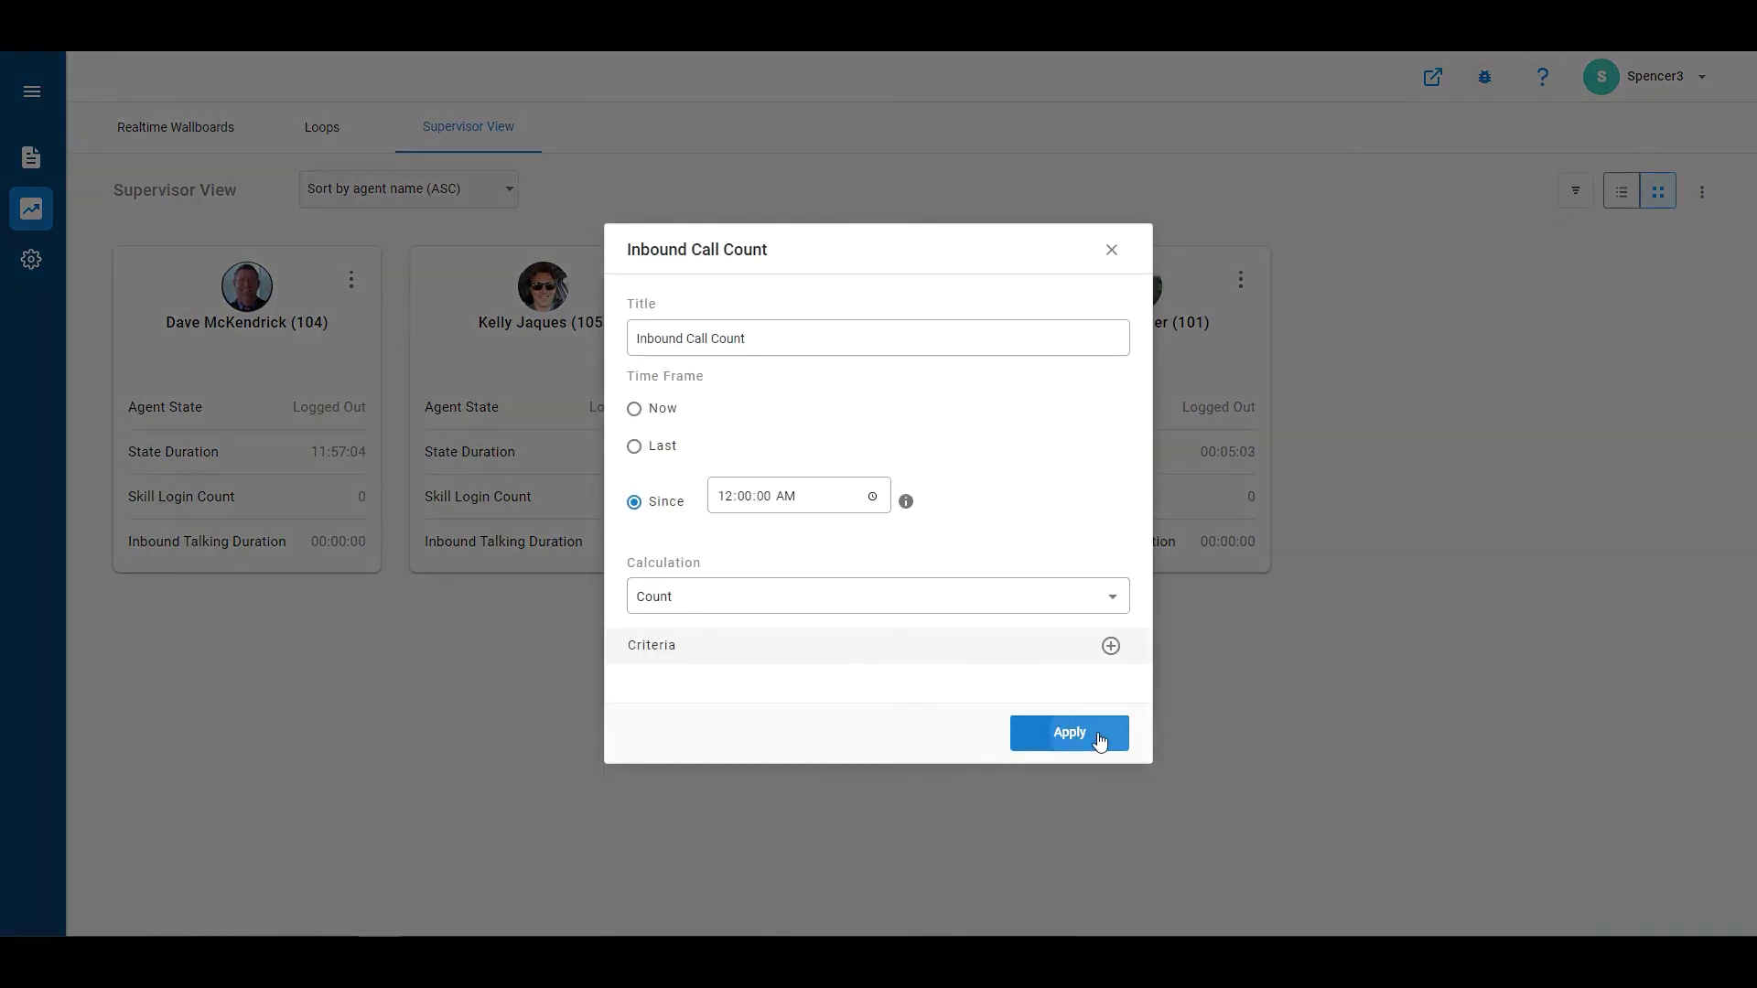
pyautogui.click(1089, 737)
pyautogui.click(1087, 690)
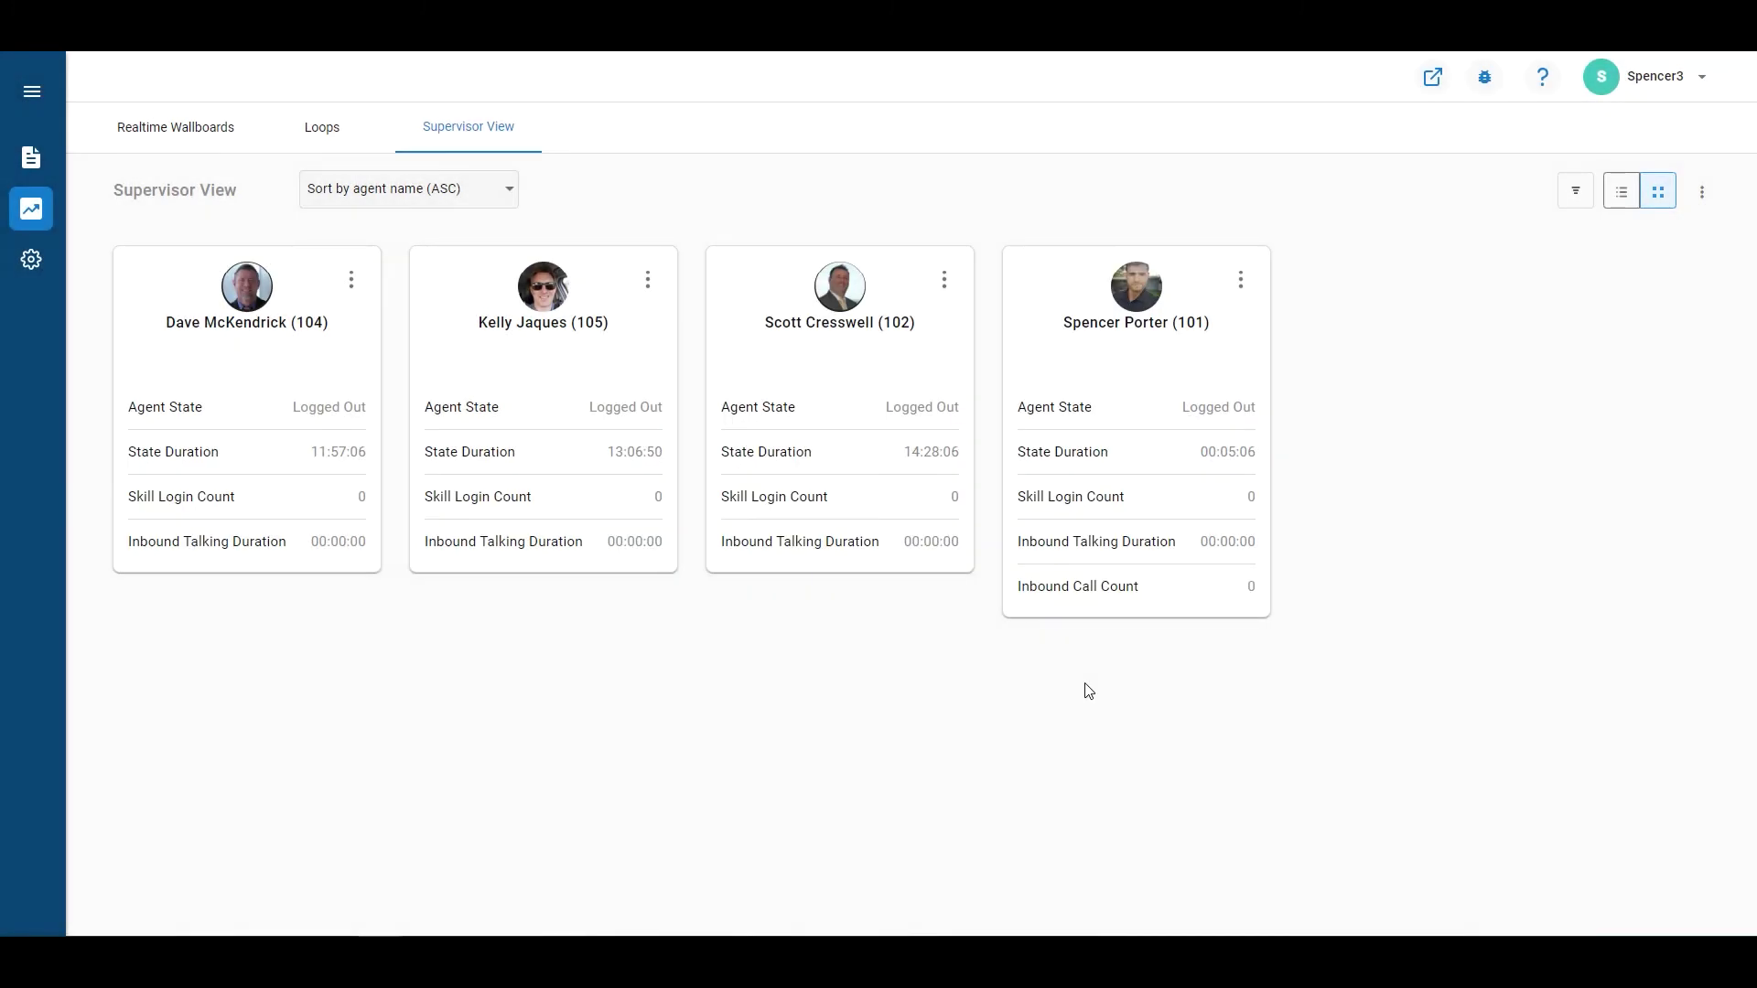